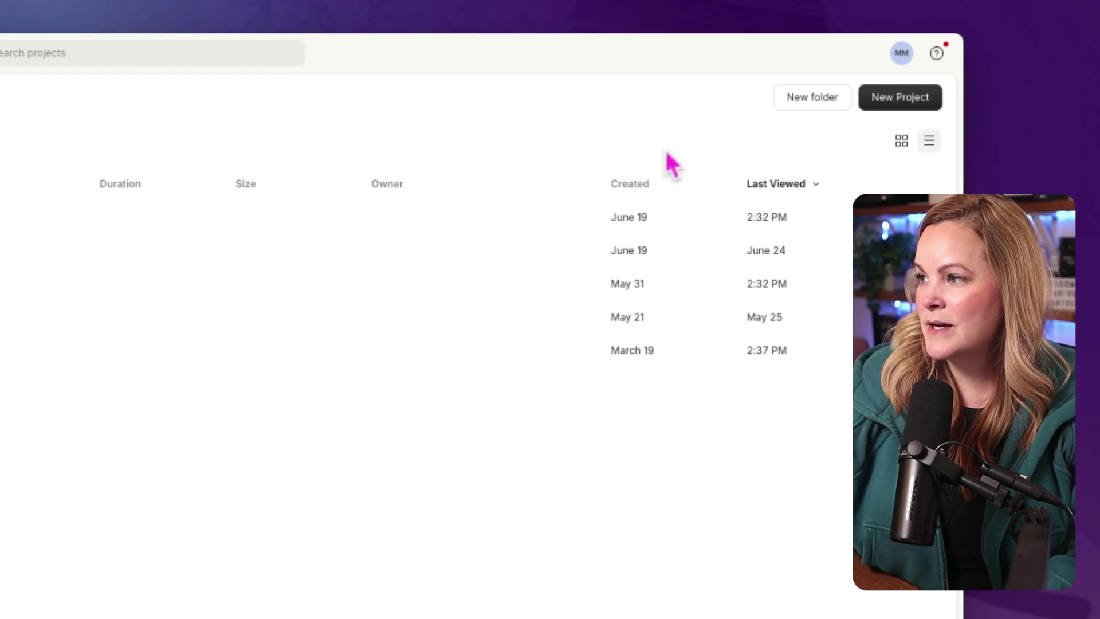
# - Create a new Video project and start recording into it
pyautogui.click(896, 106)
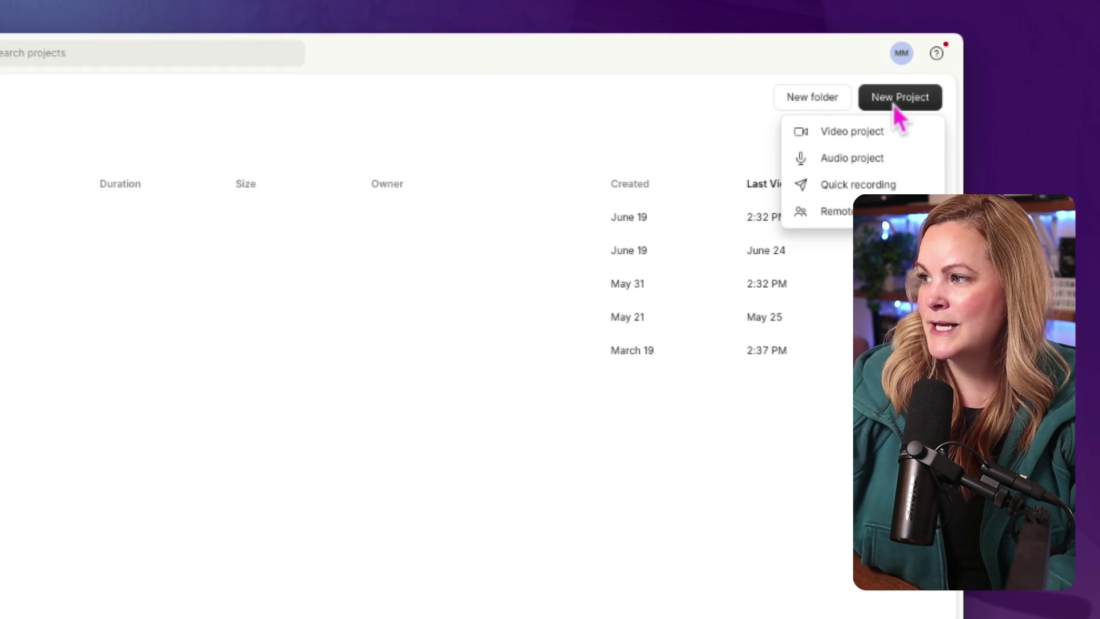
pyautogui.click(864, 133)
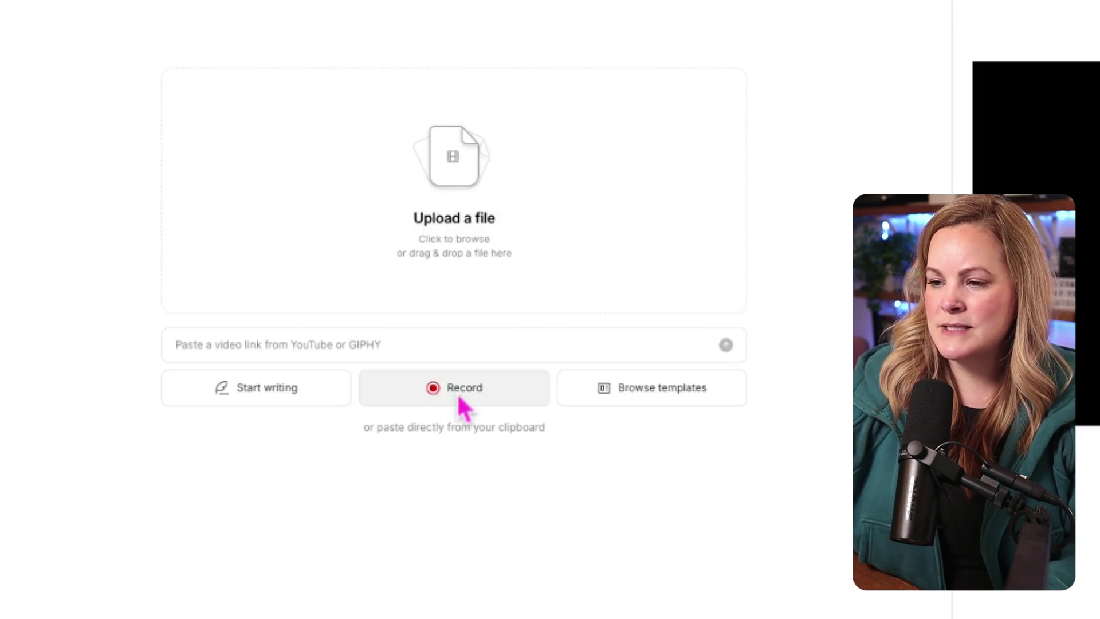
pyautogui.click(461, 407)
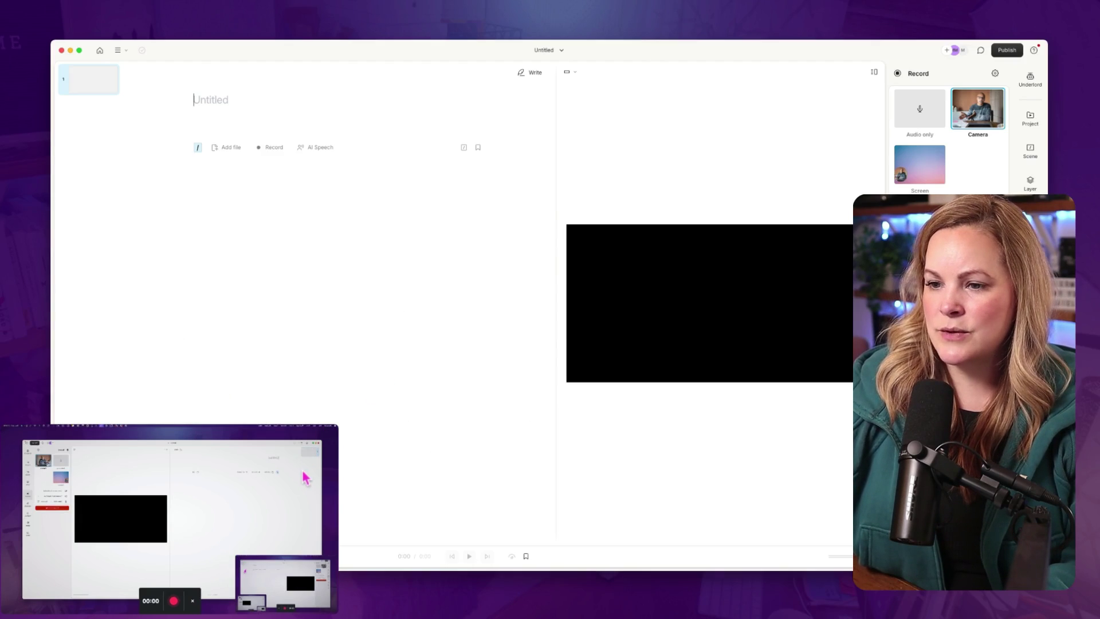
# - Switch the recorder to Screen mode and bring up the camera choices (Ecamm Live Virtual Cam)
pyautogui.moveTo(305, 479); pyautogui.dragTo(409, 404)
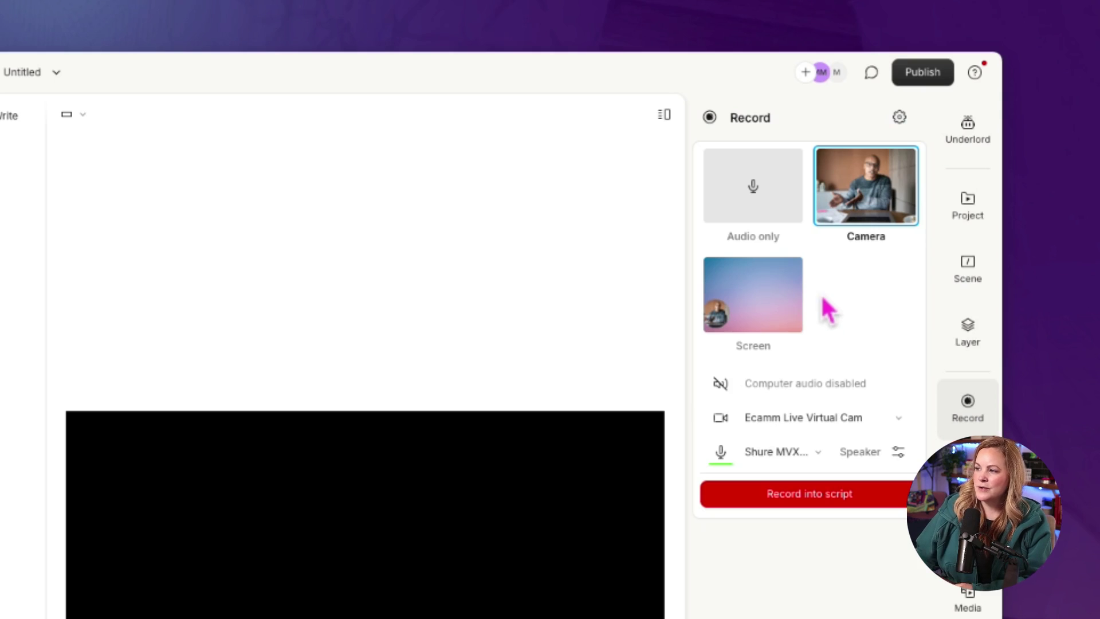
pyautogui.click(766, 302)
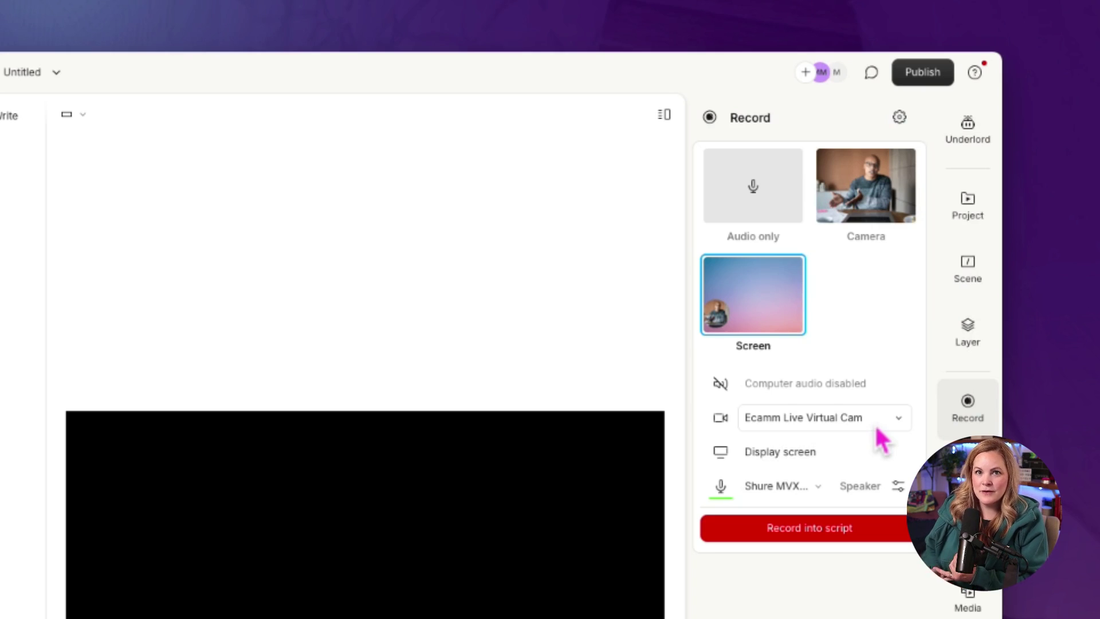
pyautogui.click(874, 423)
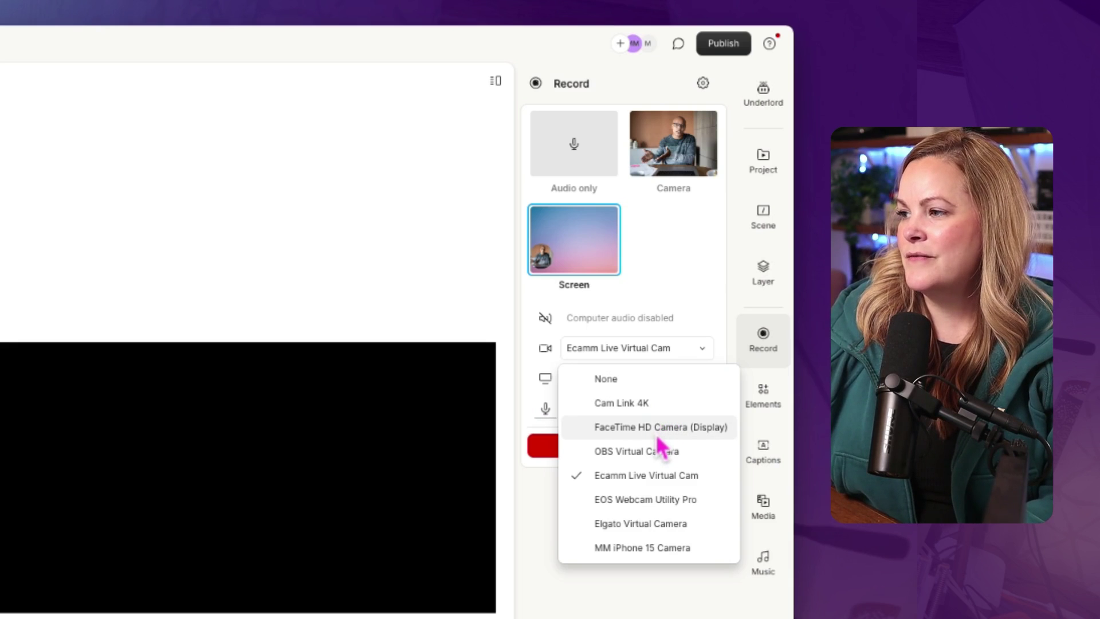
# - Use FaceTime HD Camera (Display) as the camera and check the microphone list (Shure MVX2U)
pyautogui.click(660, 428)
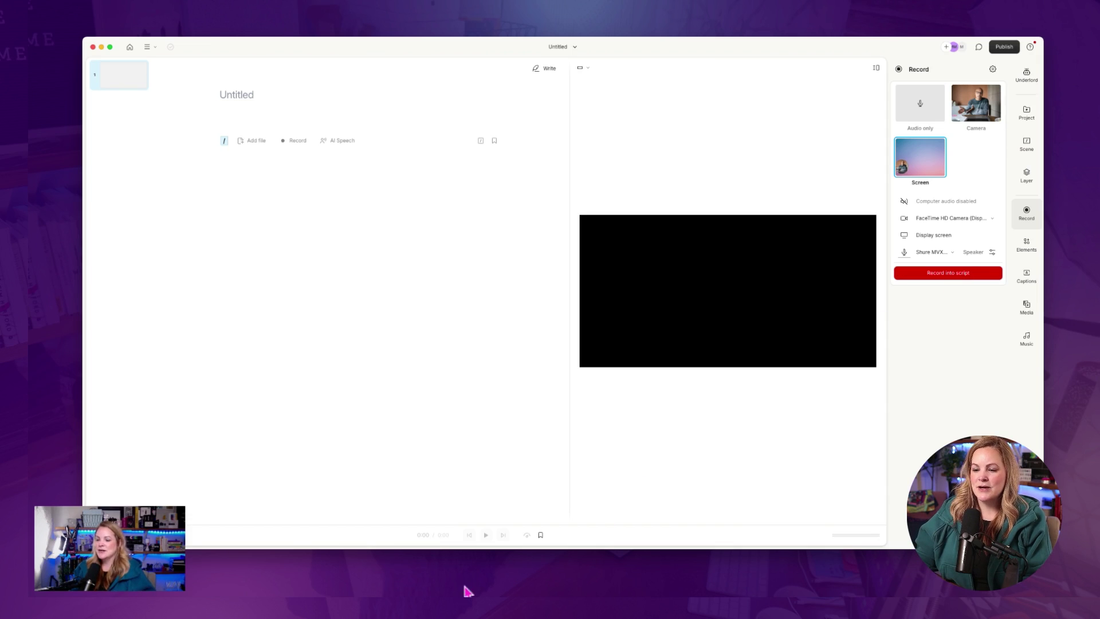
pyautogui.moveTo(156, 540)
pyautogui.click(950, 253)
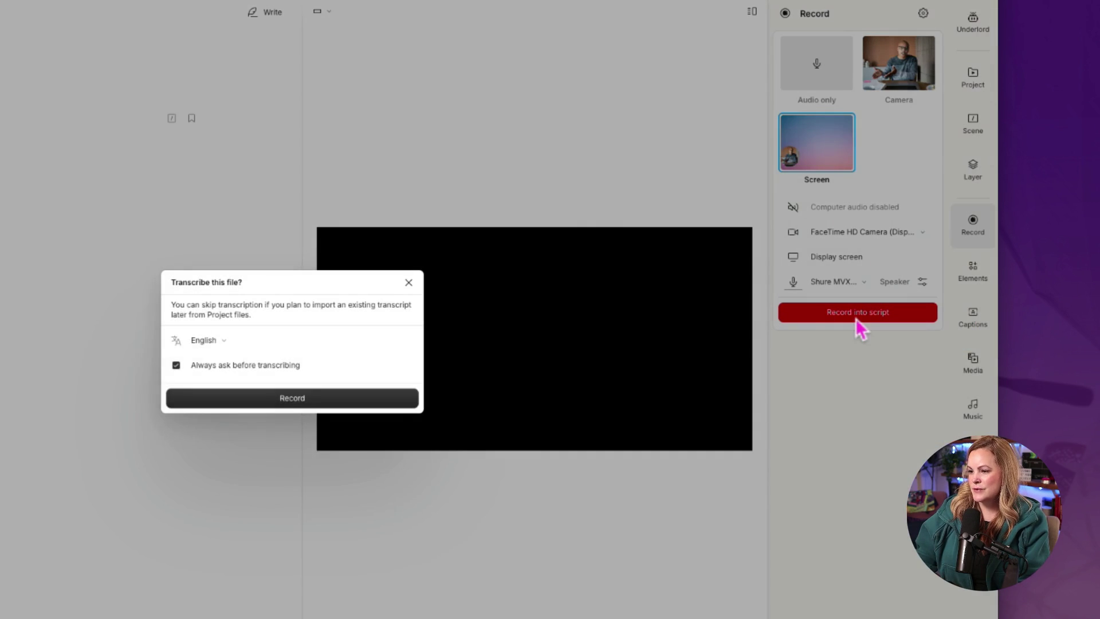
# - Record full screen into the script with English transcription
pyautogui.click(281, 396)
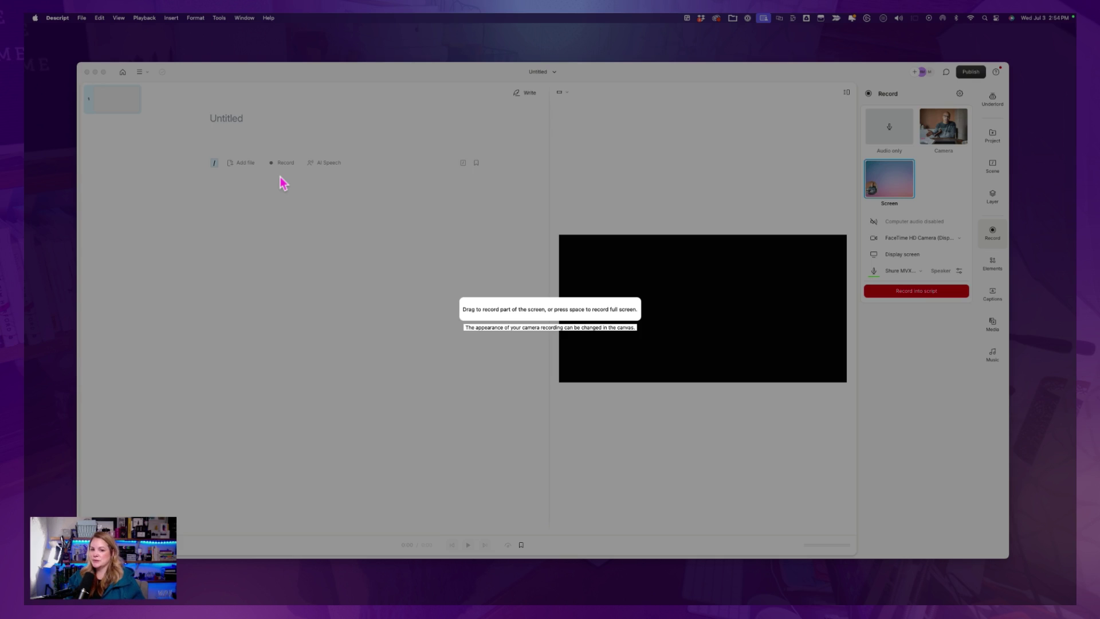
pyautogui.press('space')
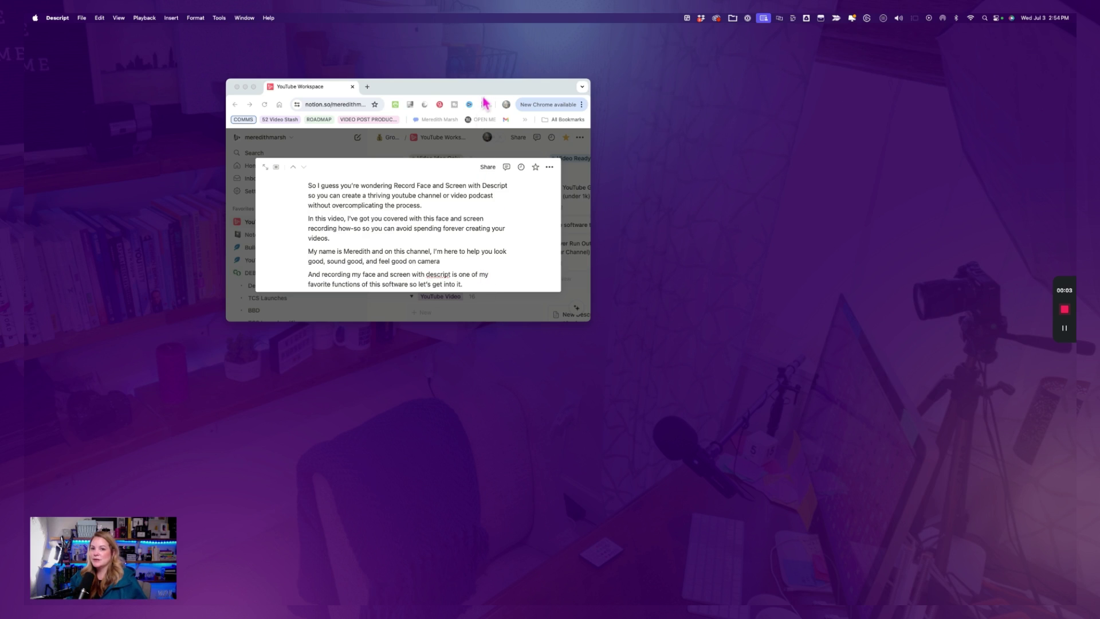
# - Centre and enlarge the Notion notes window, then stop the 55-second recording
pyautogui.moveTo(483, 101); pyautogui.dragTo(565, 217)
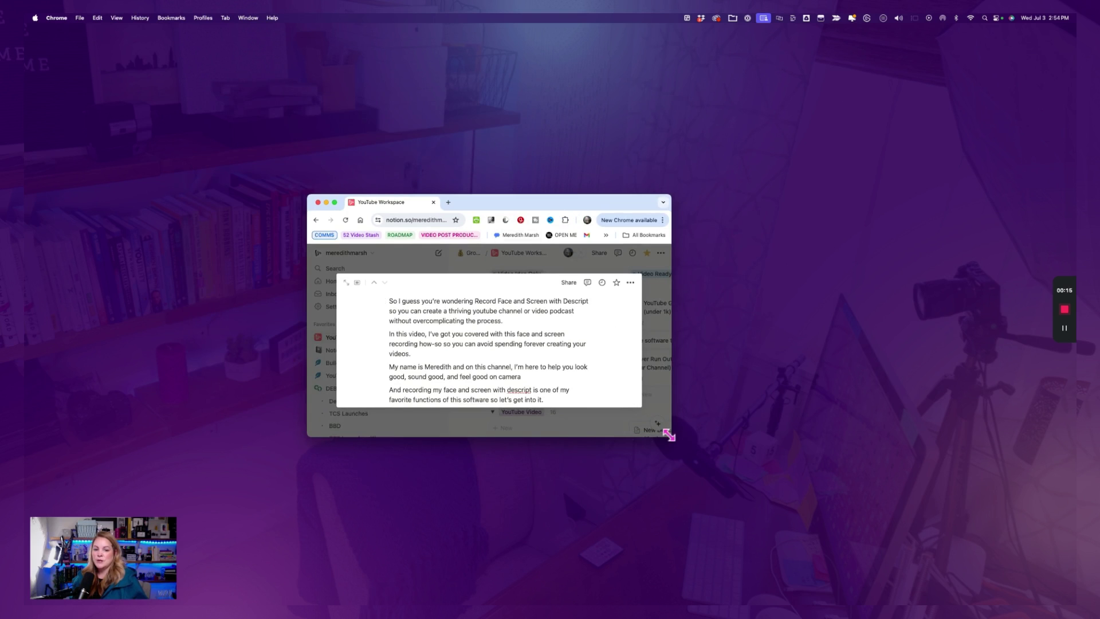
pyautogui.moveTo(669, 435); pyautogui.dragTo(780, 571)
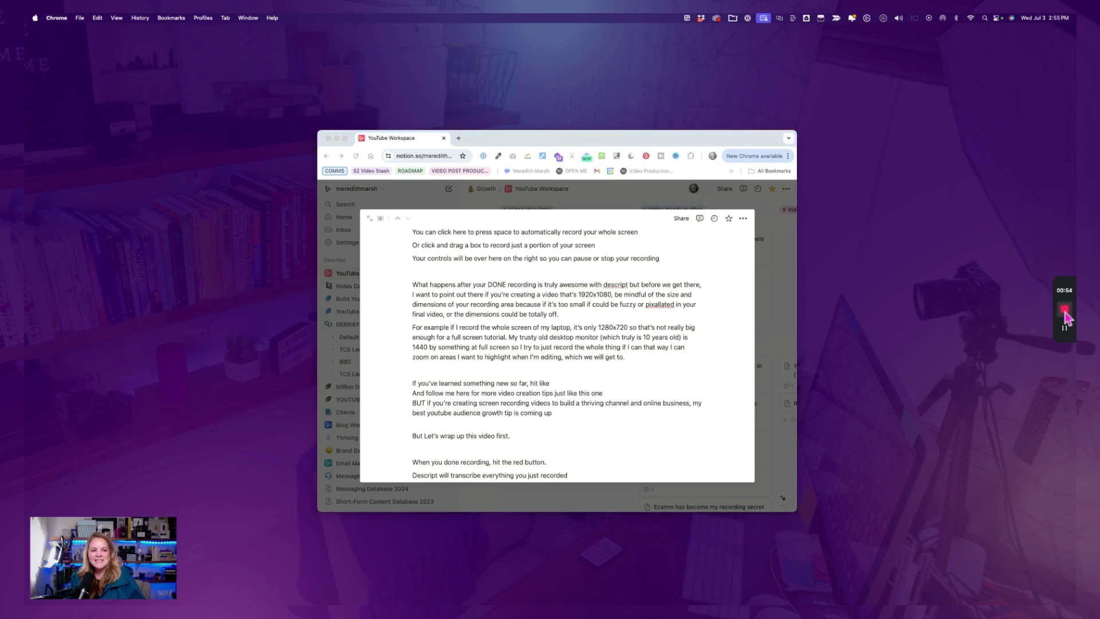
pyautogui.click(1064, 311)
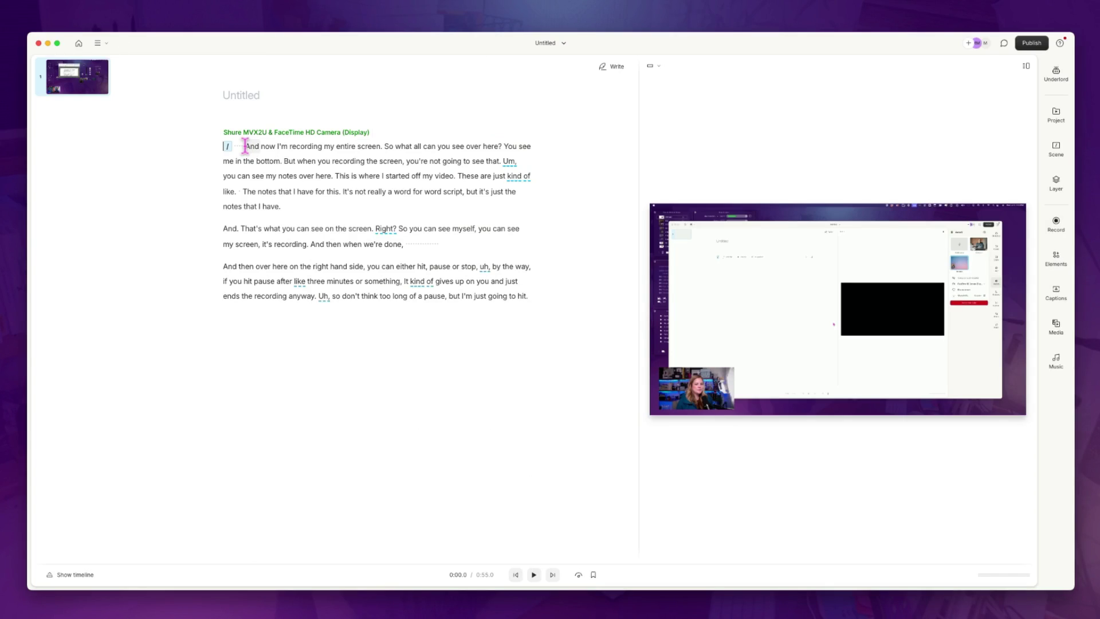
# - Widen the video preview and select the webcam overlay and screen recording layers
pyautogui.moveTo(639, 278); pyautogui.dragTo(453, 277)
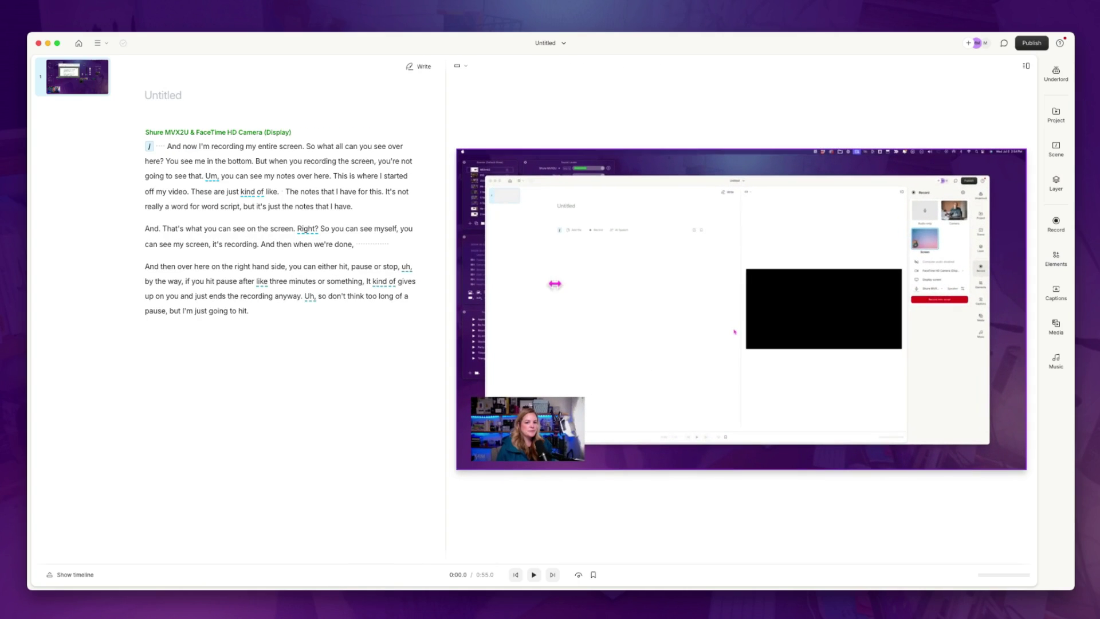
pyautogui.click(508, 421)
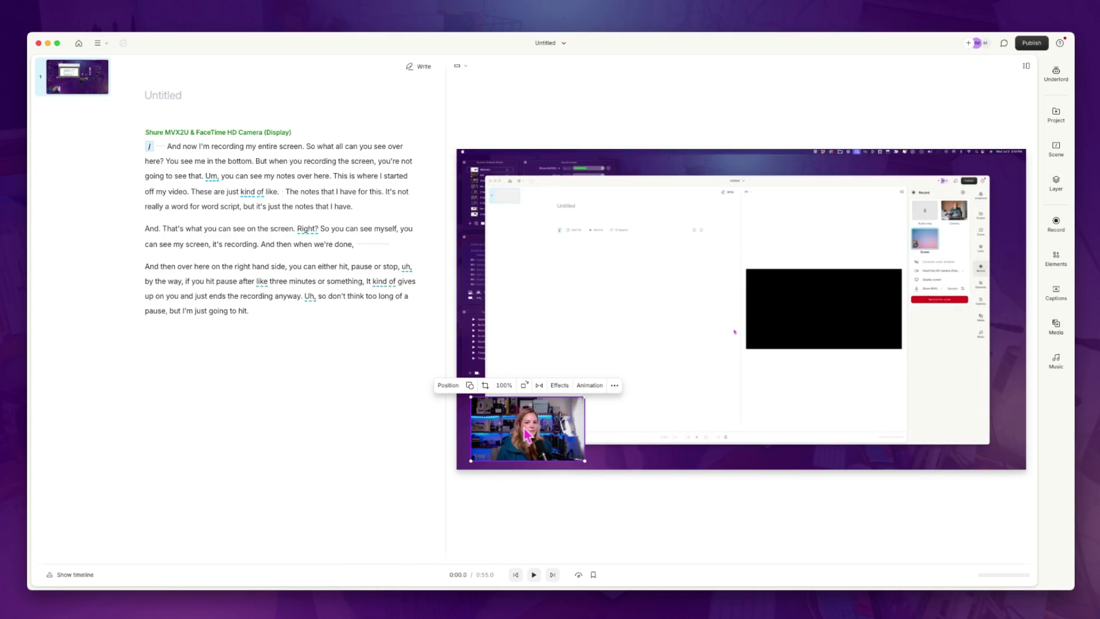
pyautogui.click(572, 344)
pyautogui.click(521, 434)
pyautogui.click(553, 361)
# - Try moving the webcam overlay, then undo so it stays bottom-left
pyautogui.click(539, 425)
pyautogui.click(612, 343)
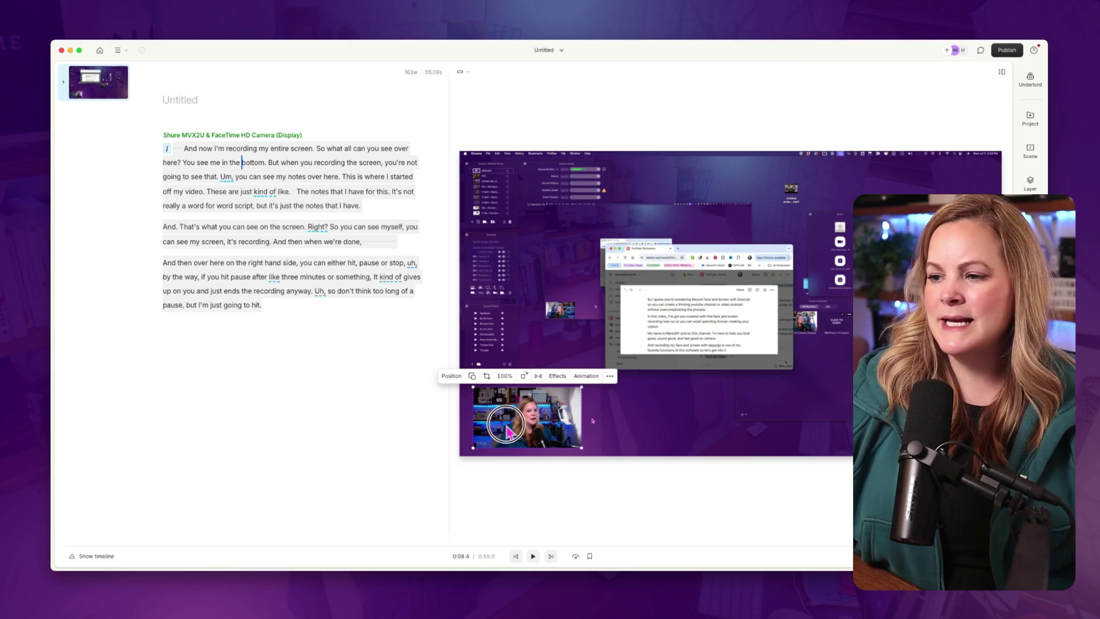
pyautogui.moveTo(625, 370); pyautogui.dragTo(611, 381)
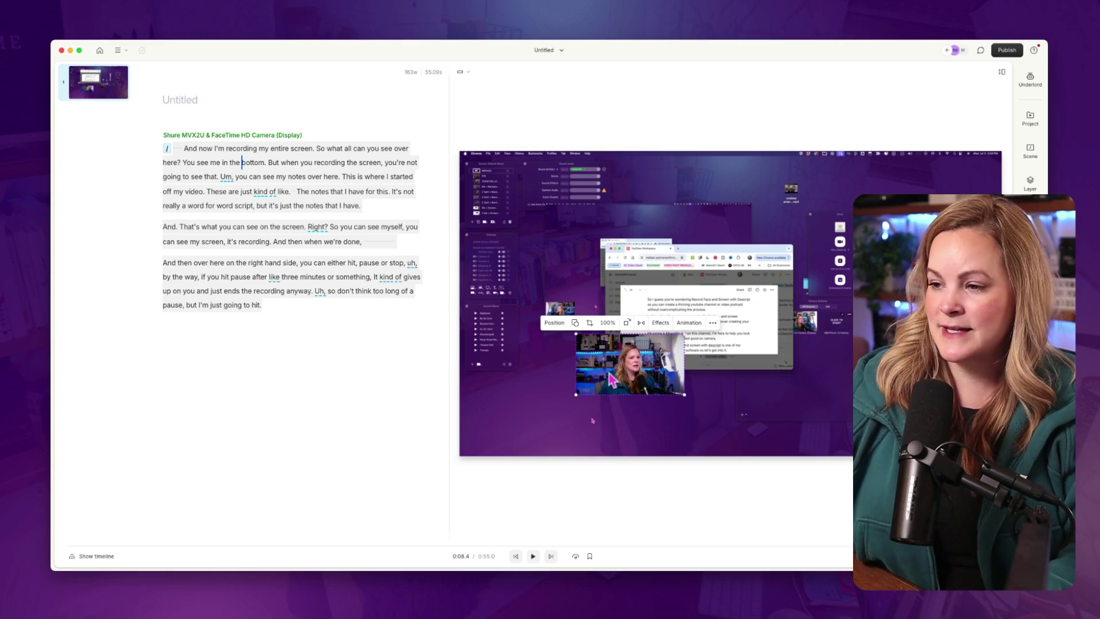
pyautogui.press('super+z')
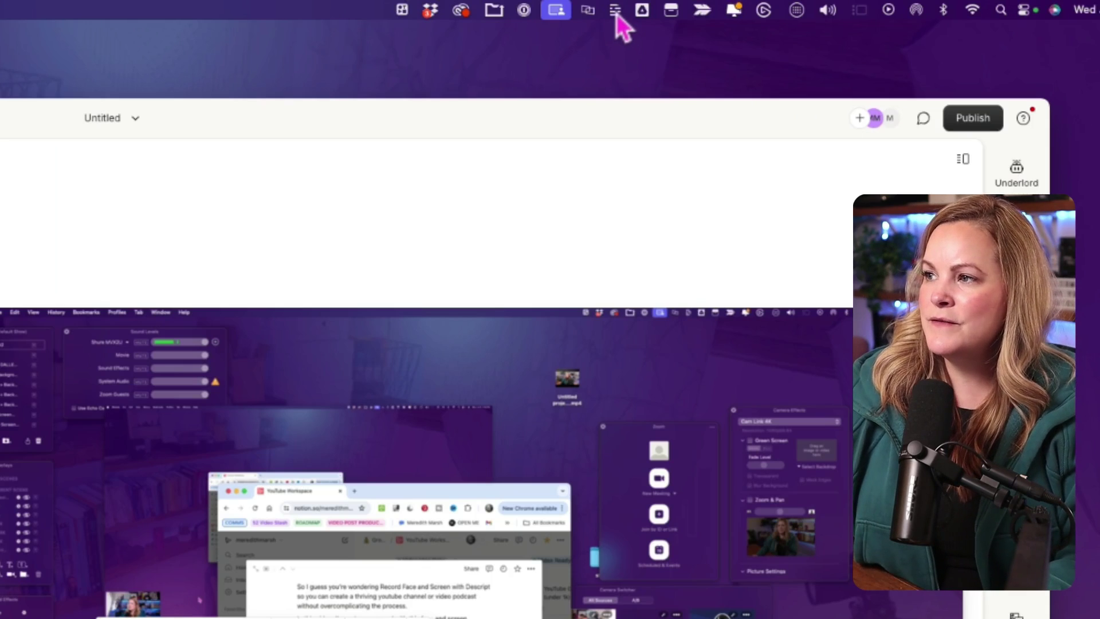
# - Bring up the quick screen recorder panel from the menu bar
pyautogui.click(616, 14)
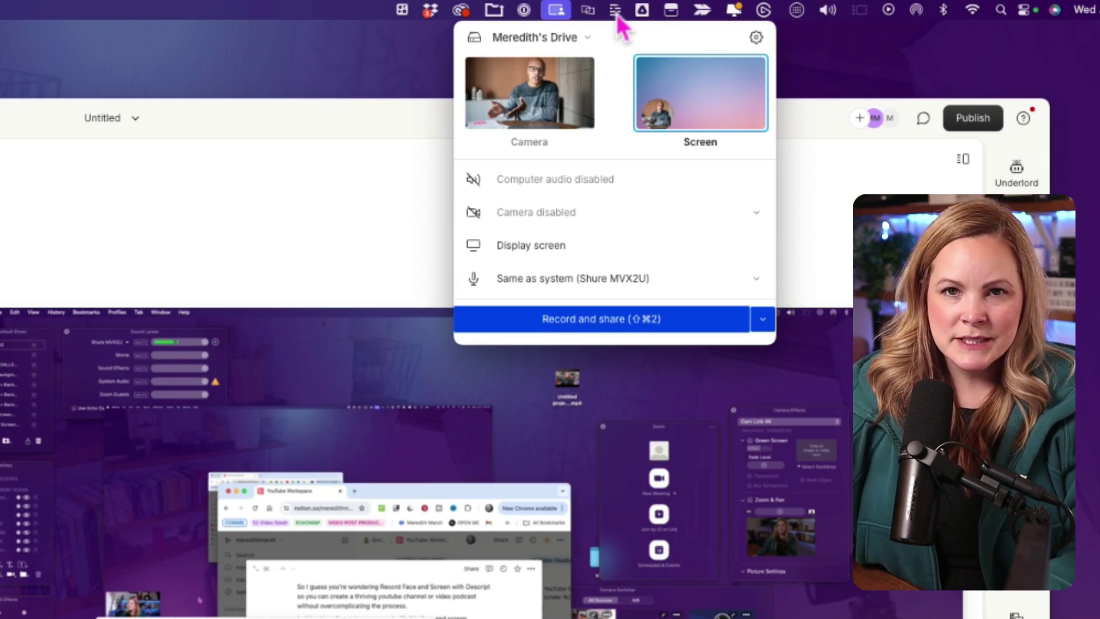
pyautogui.click(616, 14)
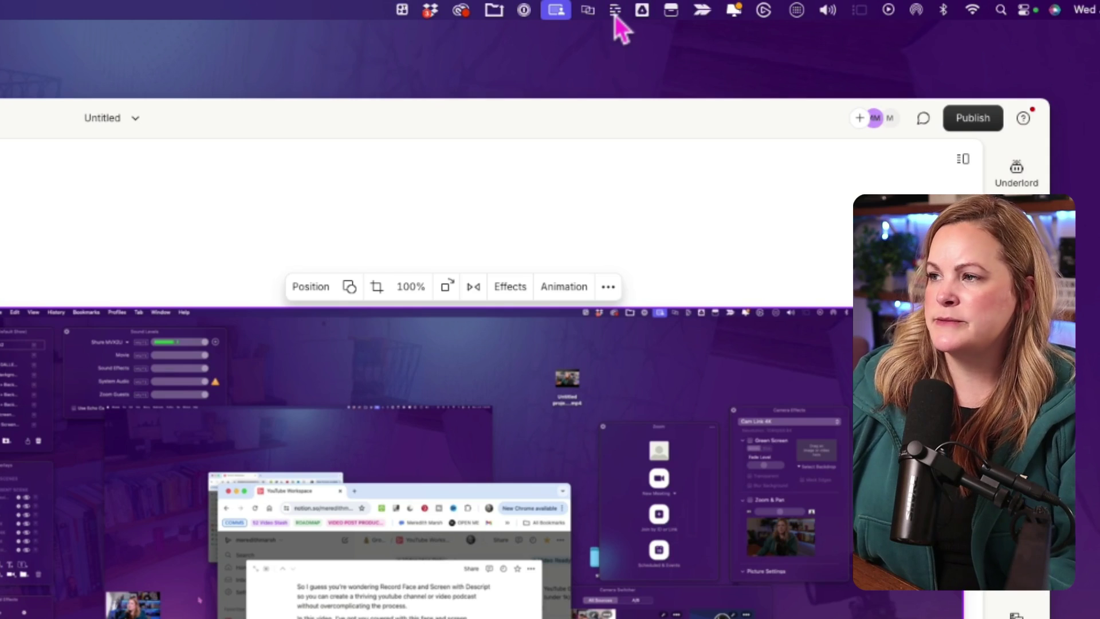
pyautogui.click(614, 15)
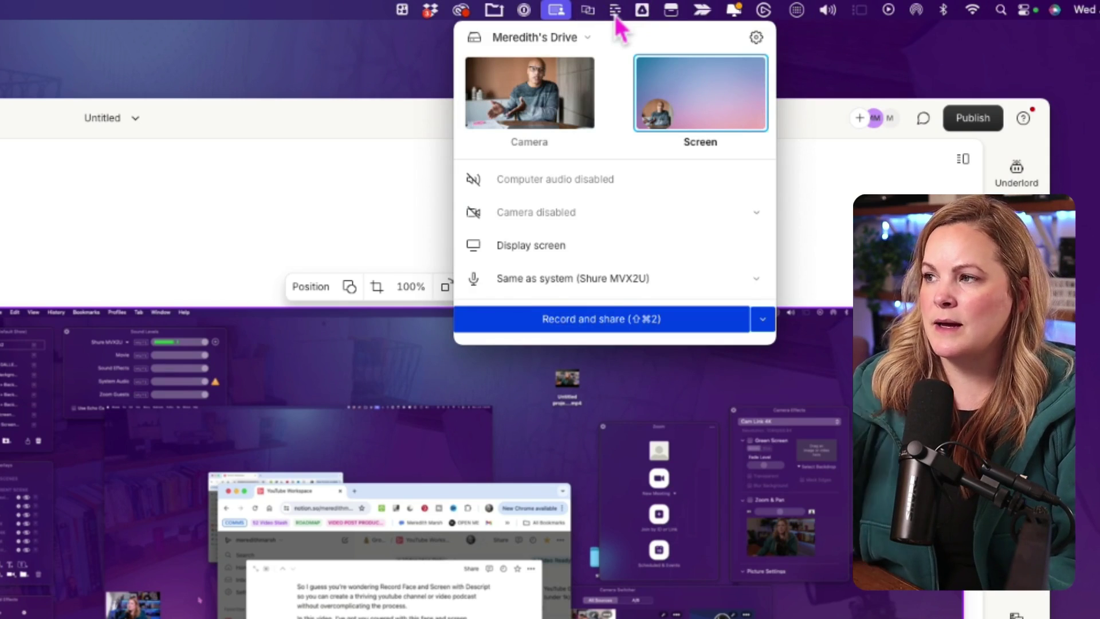
pyautogui.click(610, 15)
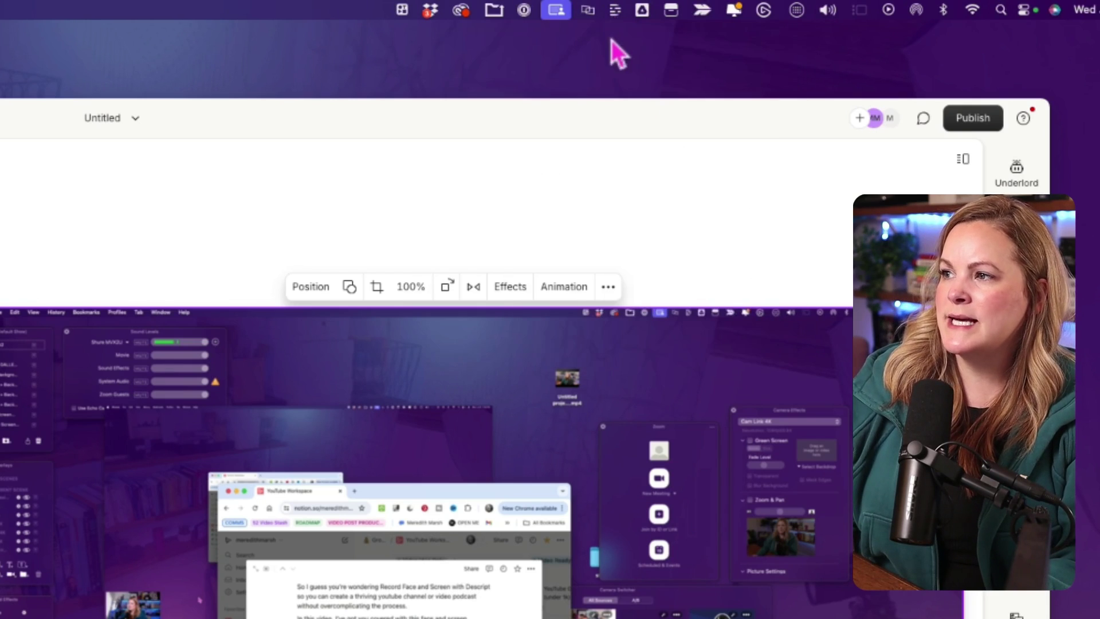
pyautogui.click(616, 16)
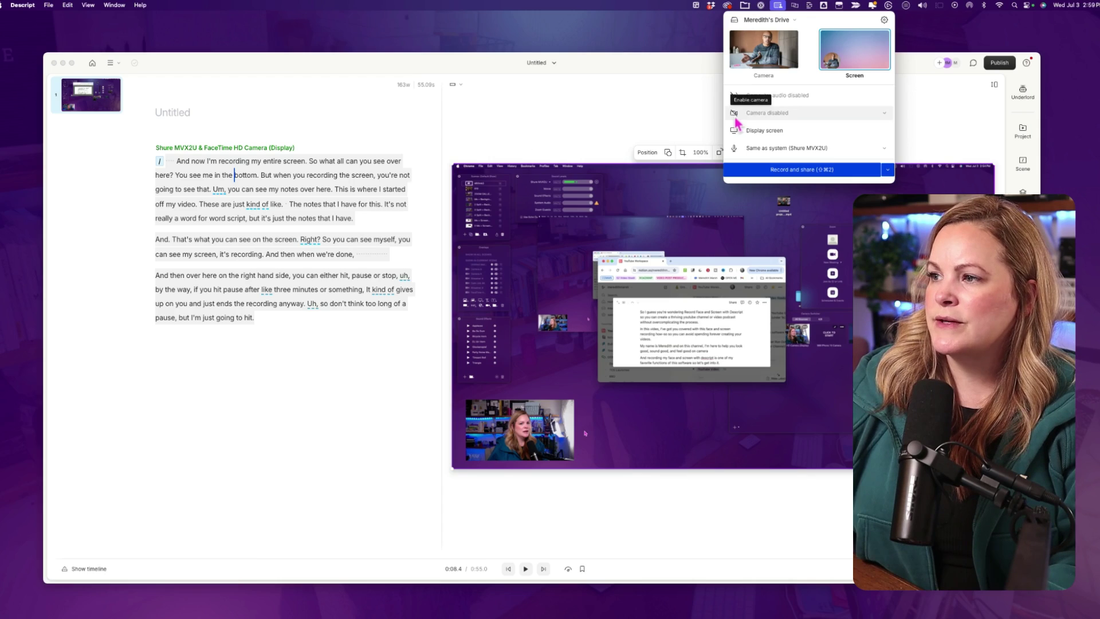
# - Enable the FaceTime HD Camera (Display), keeping the camera bubble circular
pyautogui.click(735, 118)
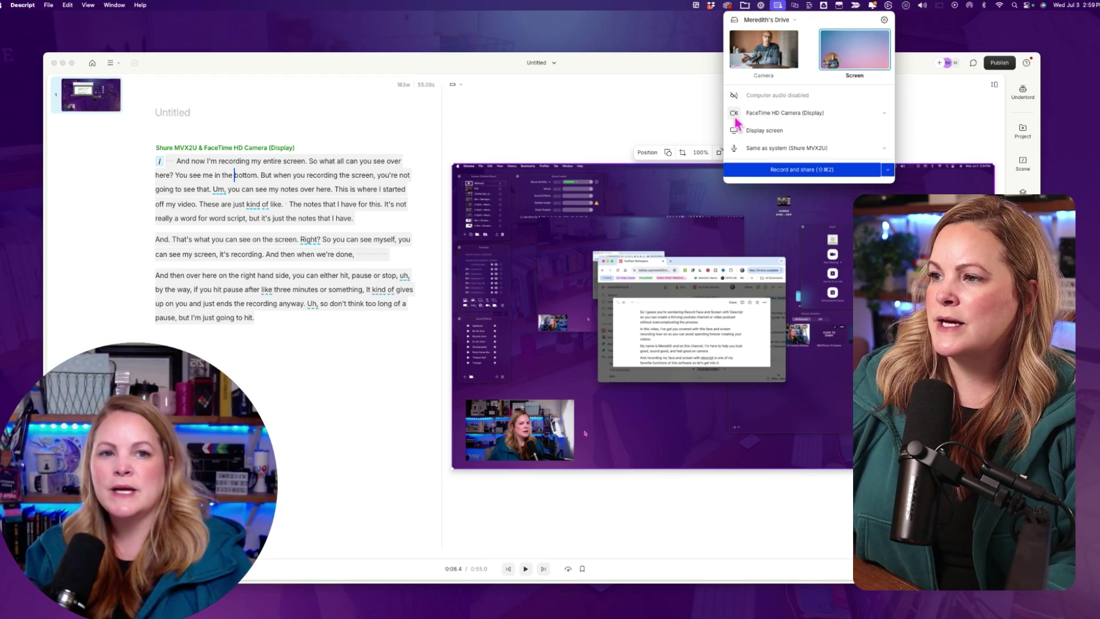
pyautogui.click(120, 614)
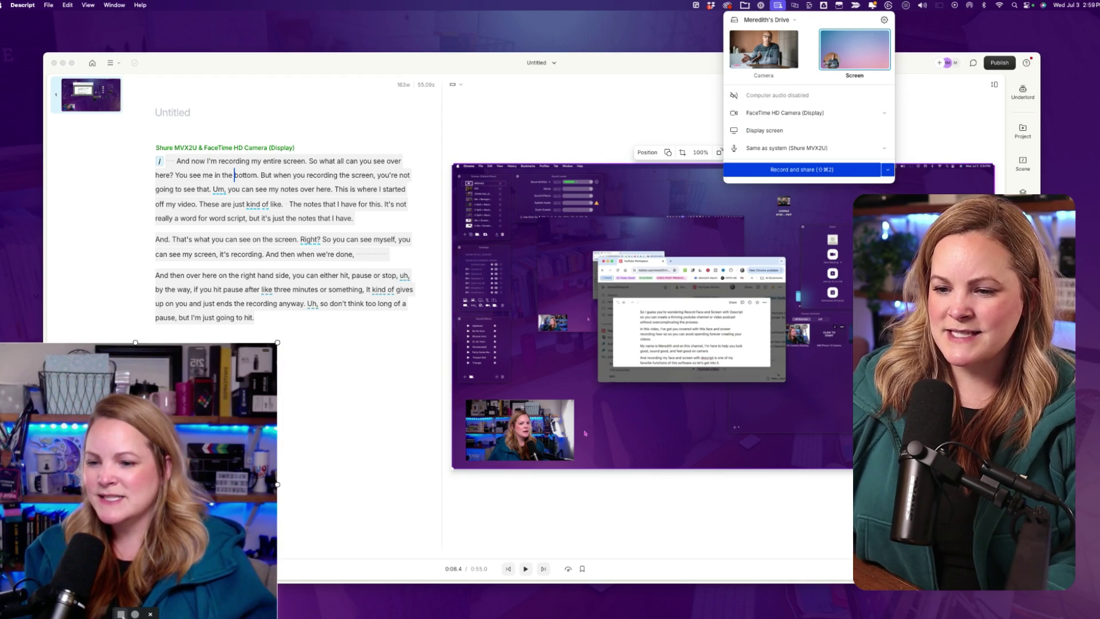
pyautogui.click(135, 613)
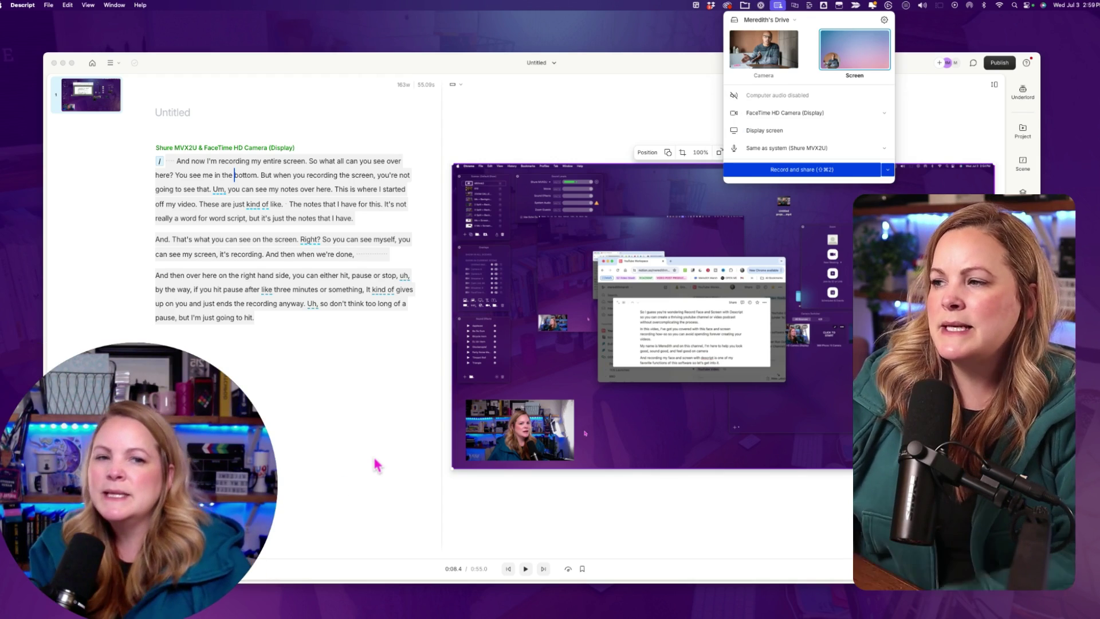
# - Record a short full-screen clip with the camera bubble nudged, then stop it to get the share page
pyautogui.click(797, 169)
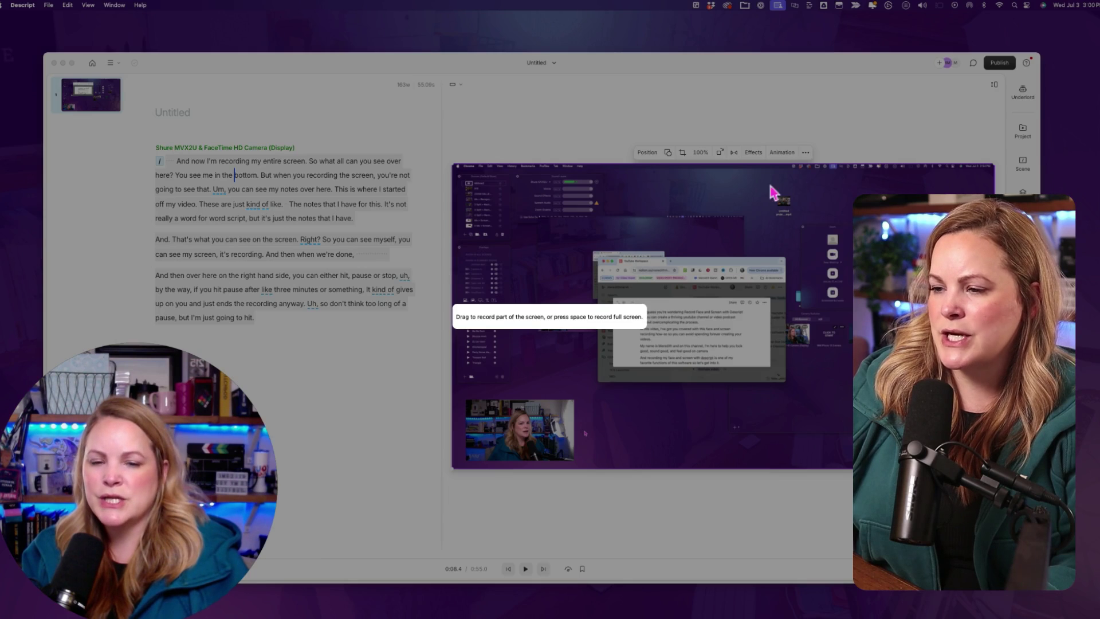
pyautogui.press('space')
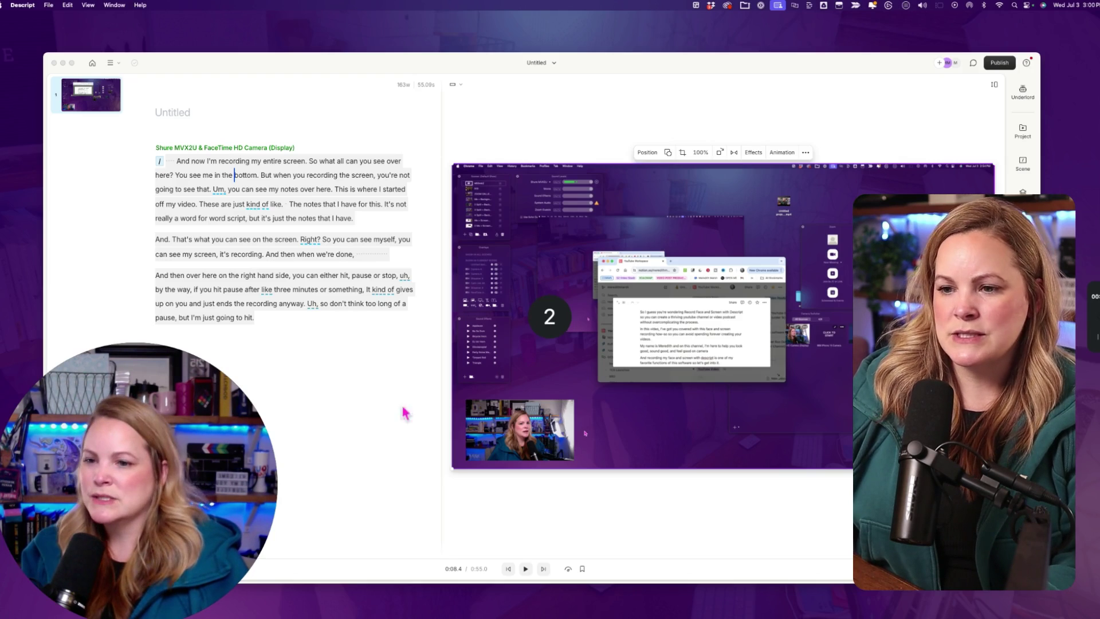
pyautogui.moveTo(189, 516); pyautogui.dragTo(164, 522)
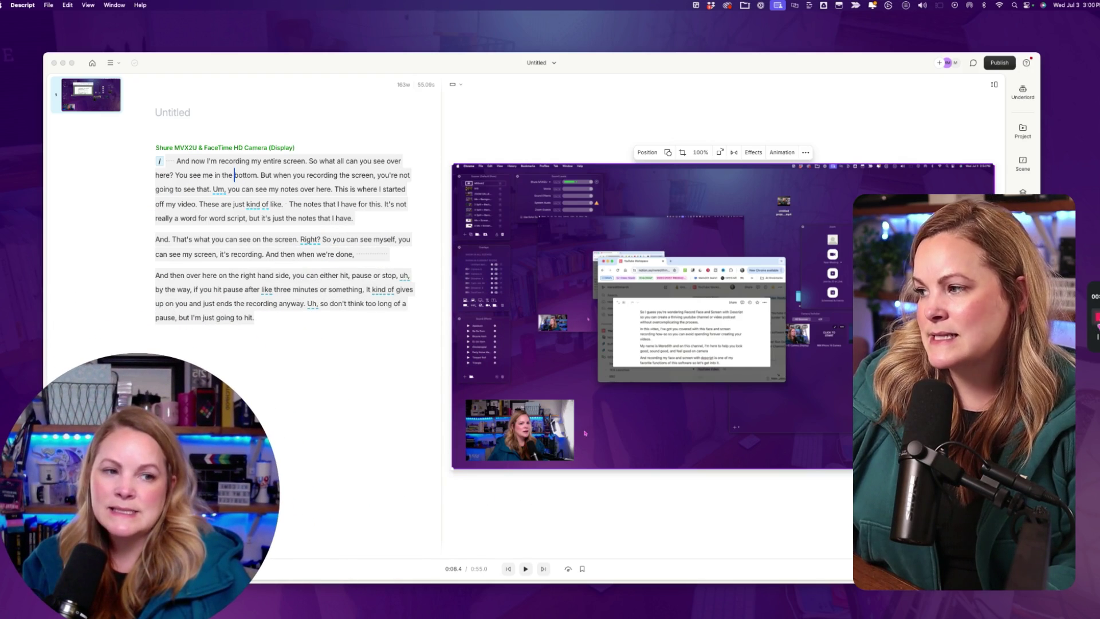
pyautogui.click(118, 608)
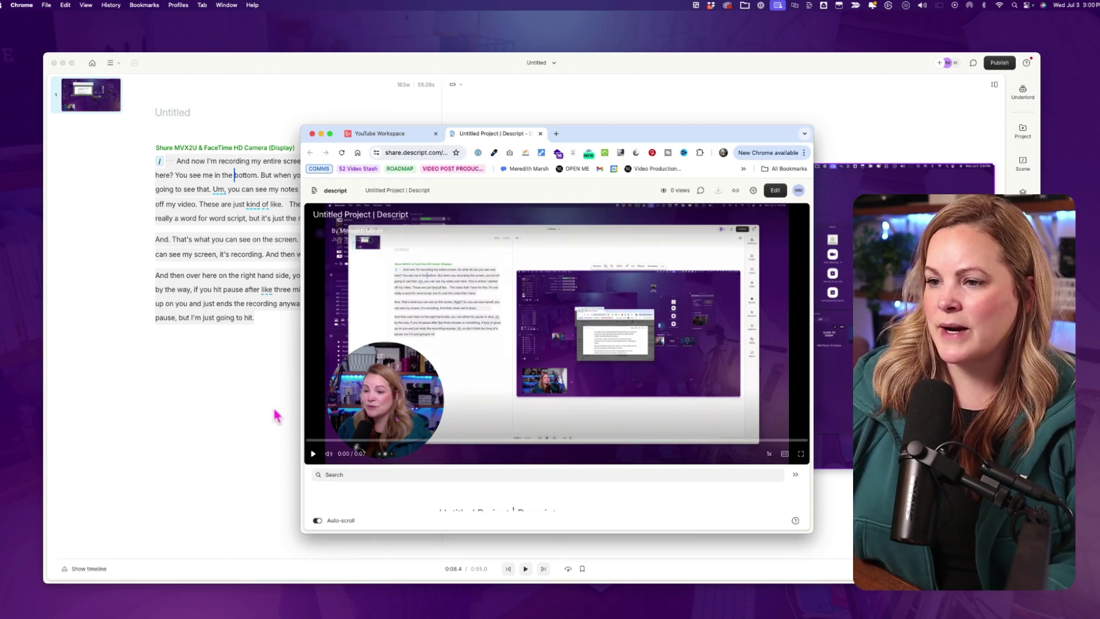
# - Enlarge the Chrome window to view the share page and its transcript
pyautogui.moveTo(305, 540); pyautogui.dragTo(145, 577)
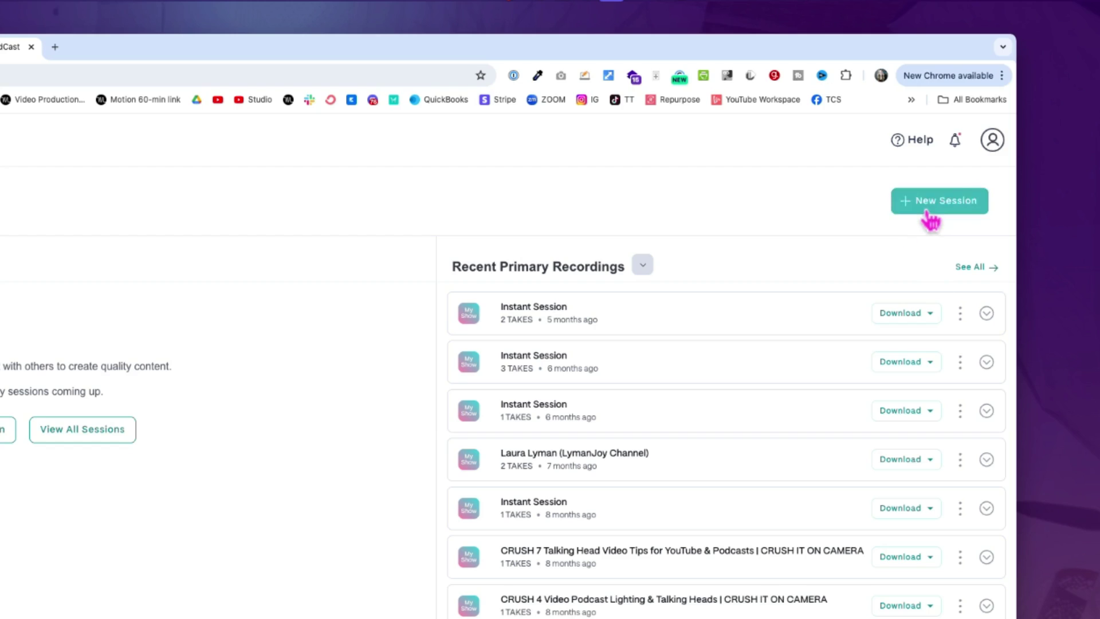
# - Start an instant SquadCast session and allow camera and microphone access
pyautogui.click(930, 218)
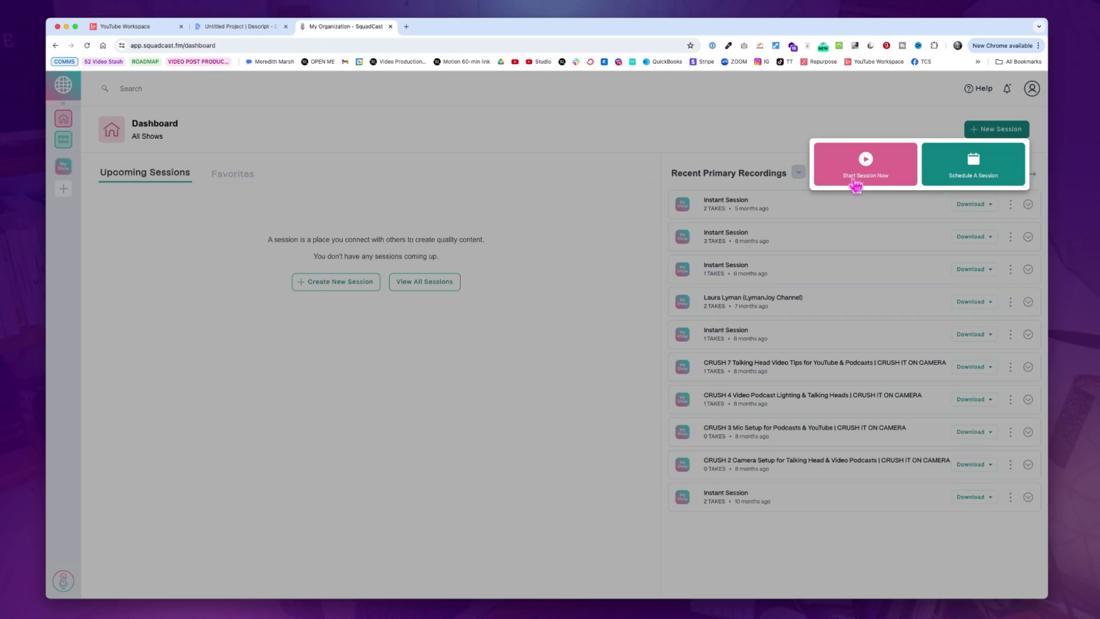
pyautogui.click(728, 282)
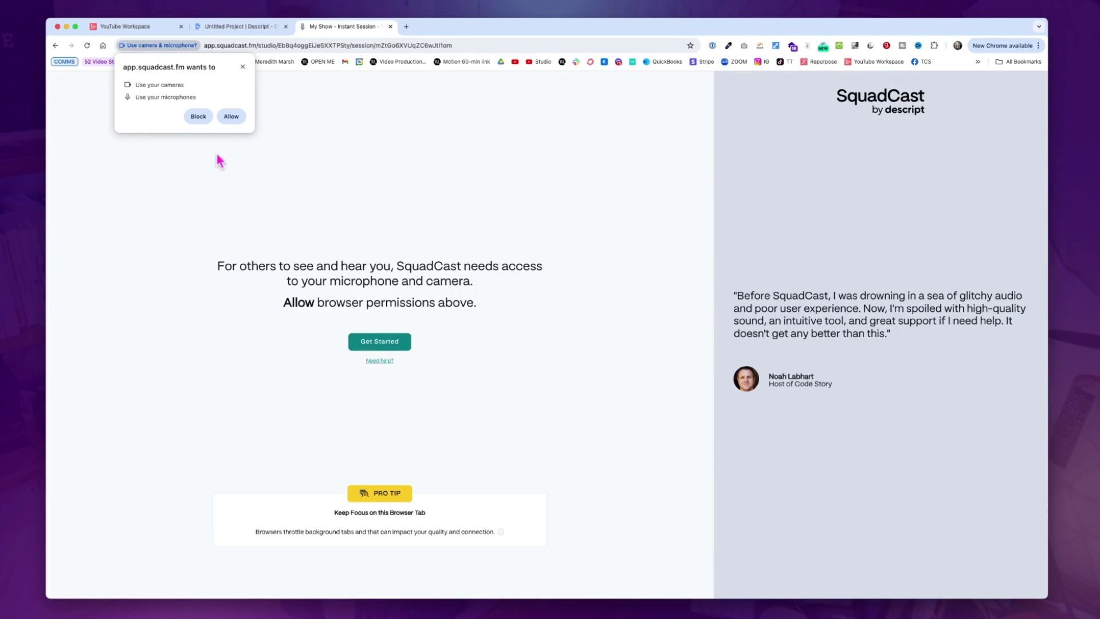
pyautogui.click(230, 117)
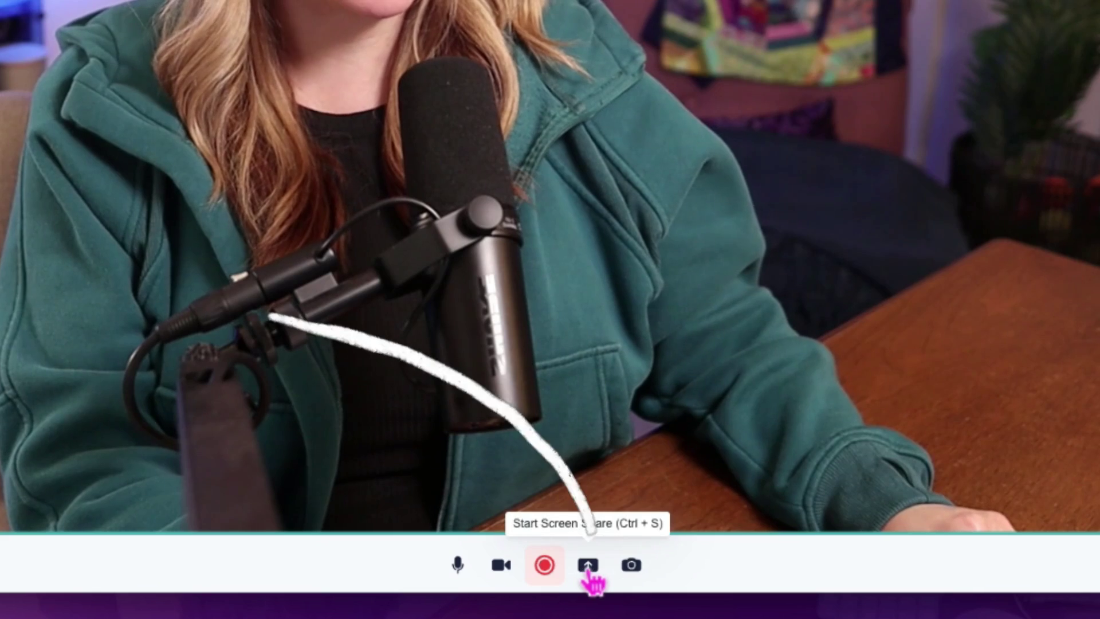
# - Look over the Window and Entire Screen options, then share the 'Pricing & Plans | Descript' Chrome tab
pyautogui.click(589, 569)
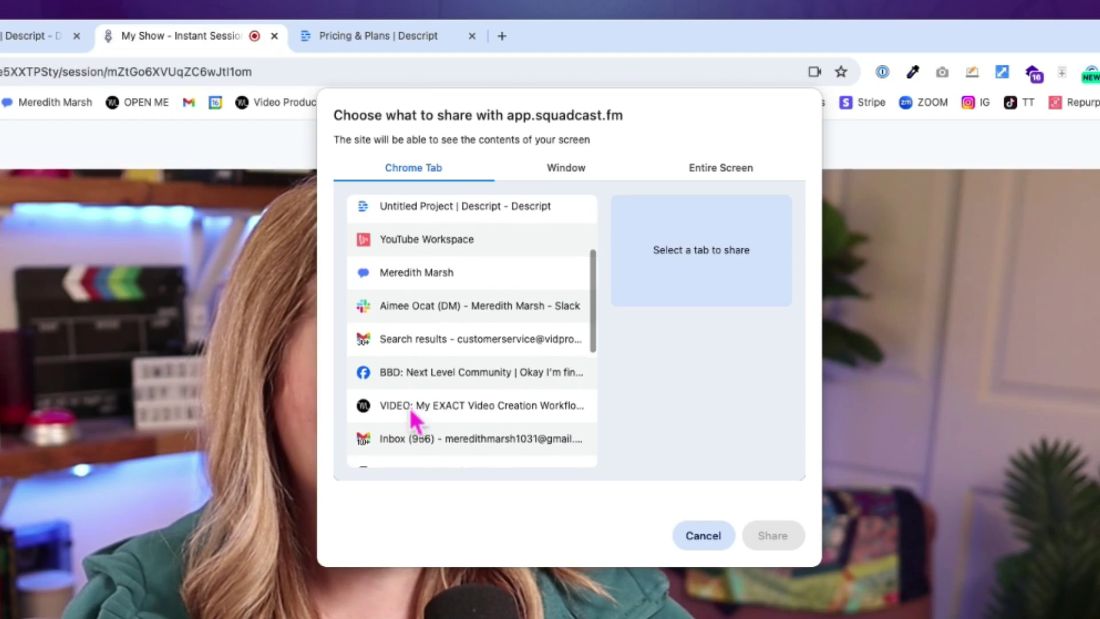
pyautogui.scroll(-2, 410, 413)
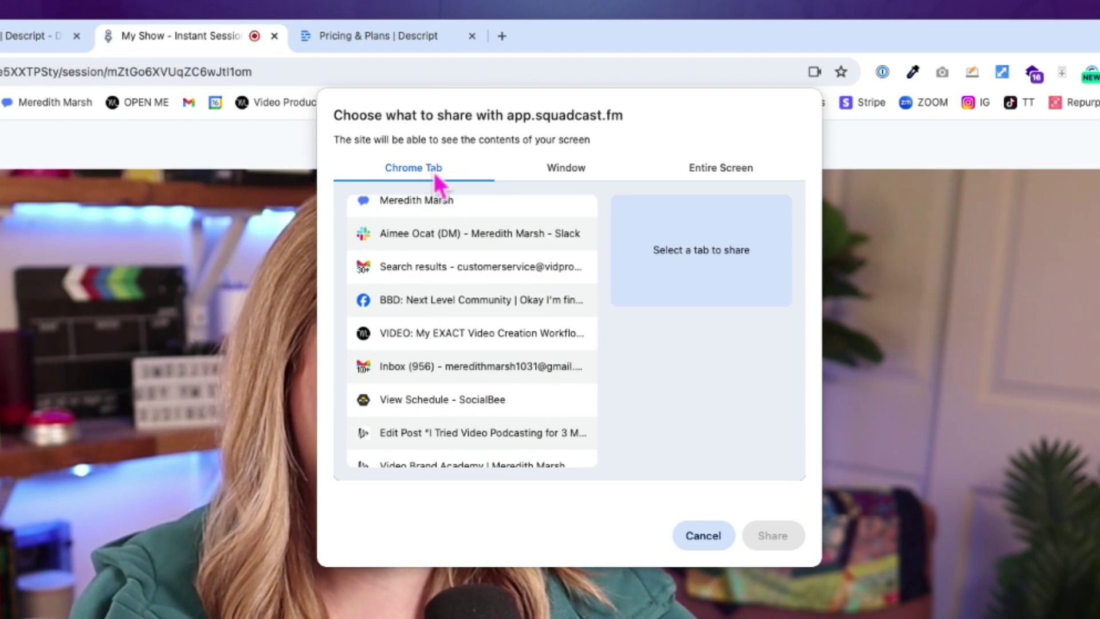
pyautogui.click(562, 172)
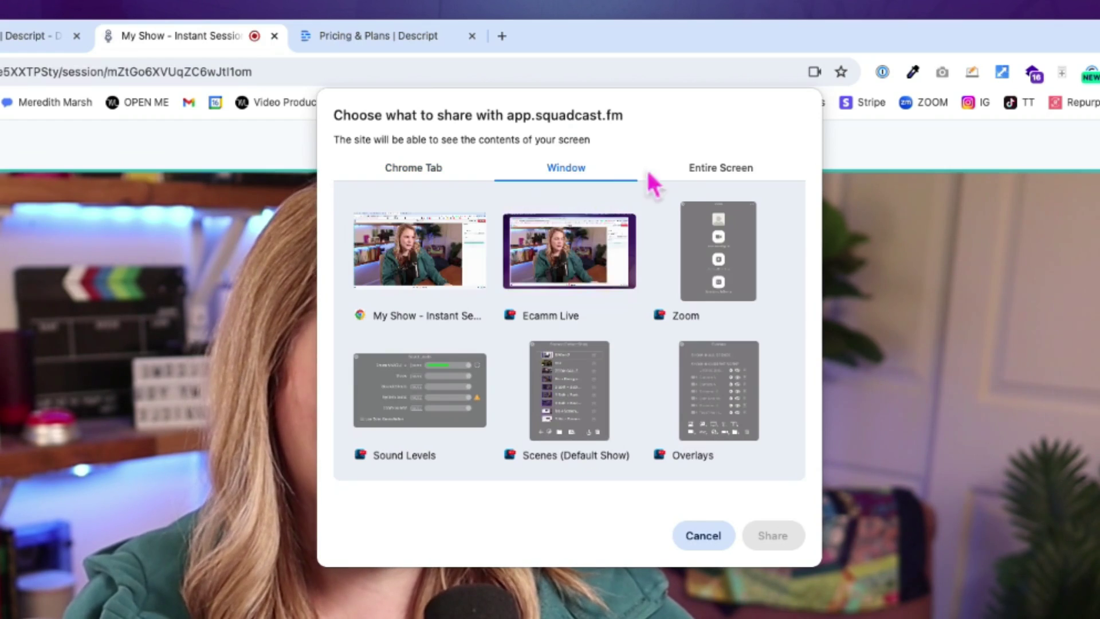
pyautogui.click(709, 173)
pyautogui.click(420, 171)
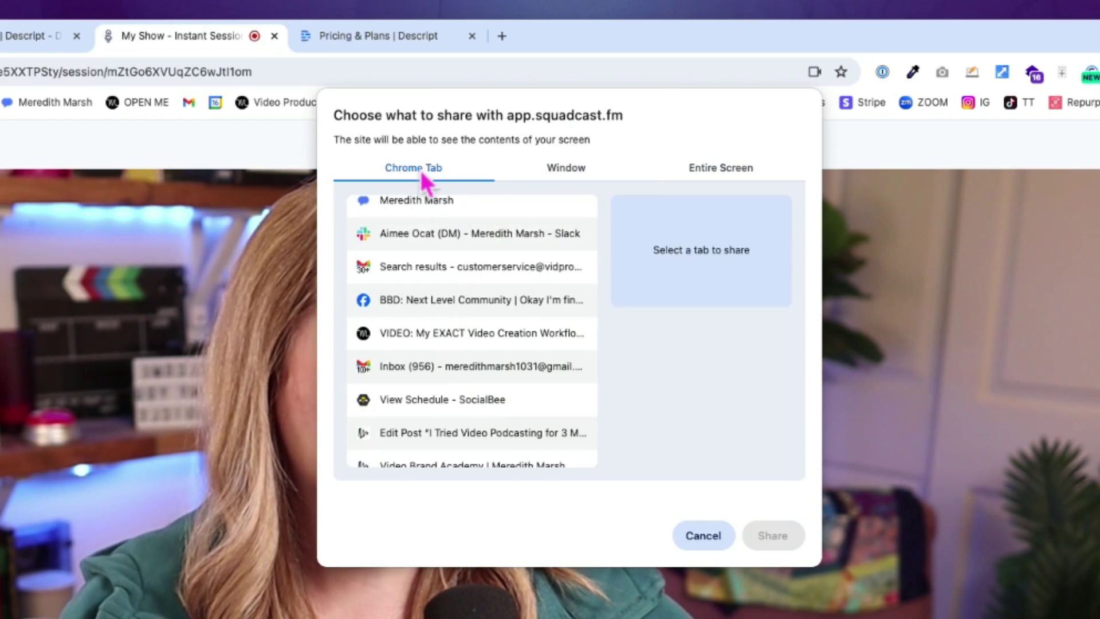
pyautogui.scroll(-5, 411, 335)
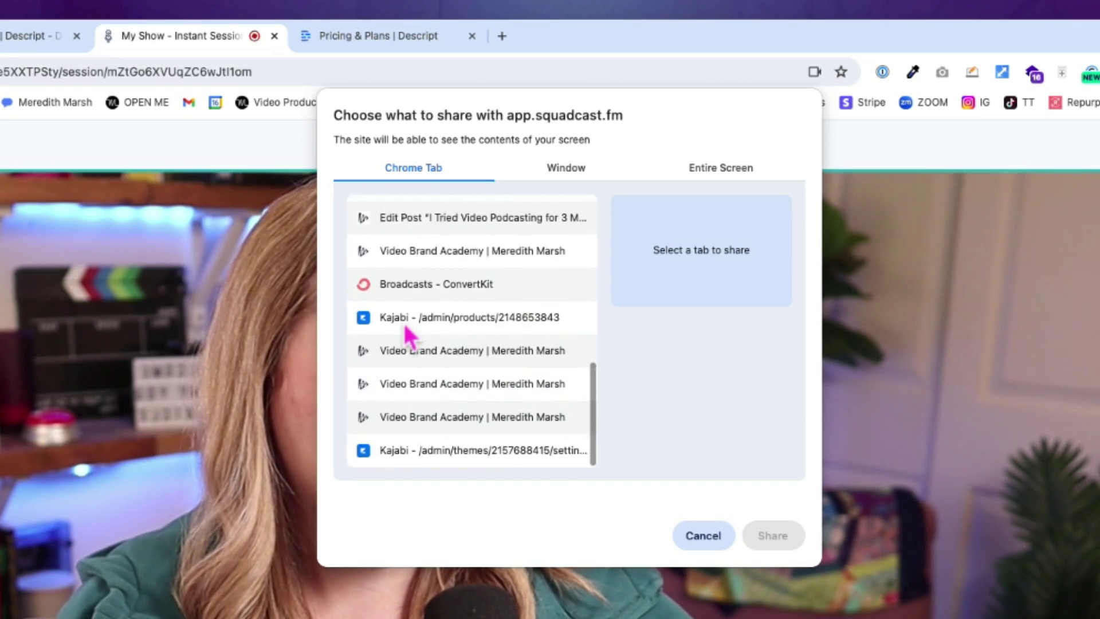
pyautogui.scroll(8, 408, 334)
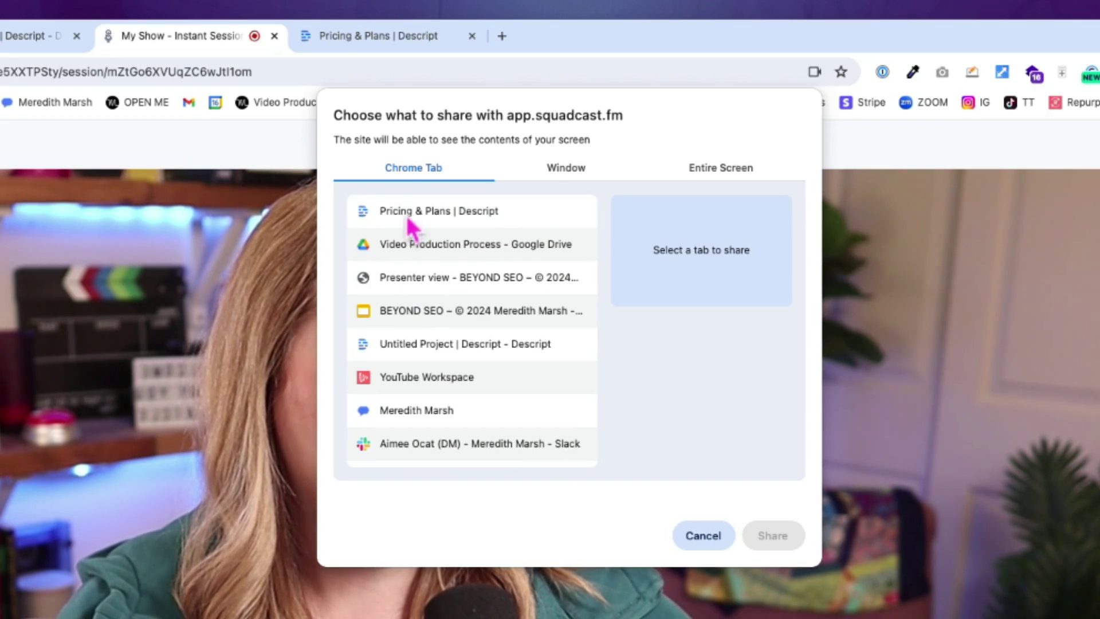
pyautogui.click(407, 216)
pyautogui.click(764, 533)
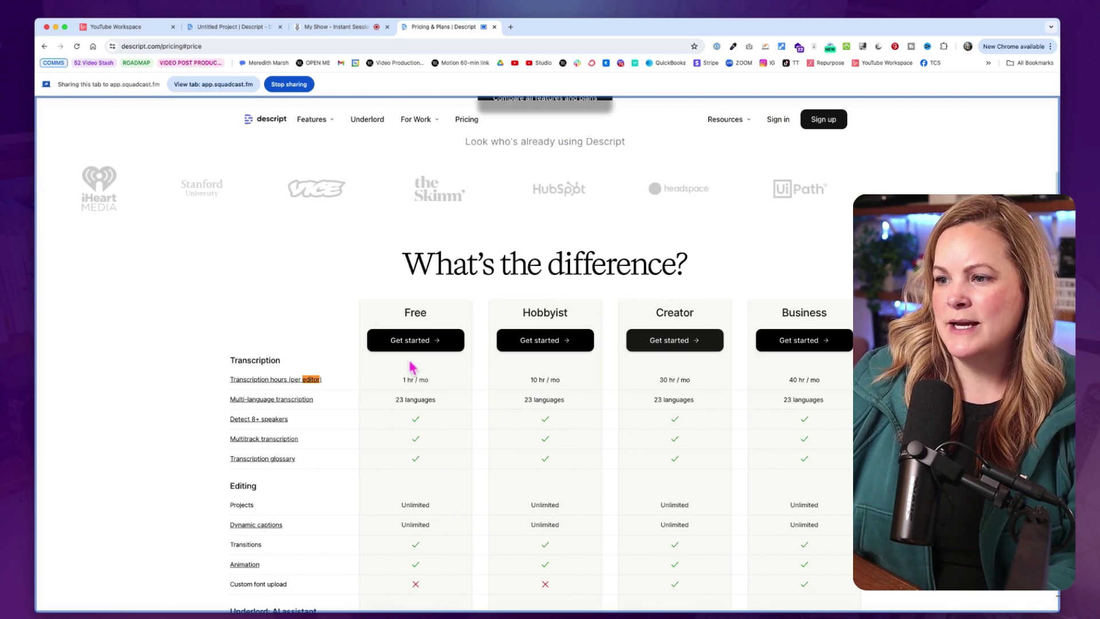
# - Start recording the SquadCast session
pyautogui.scroll(-10, 412, 368)
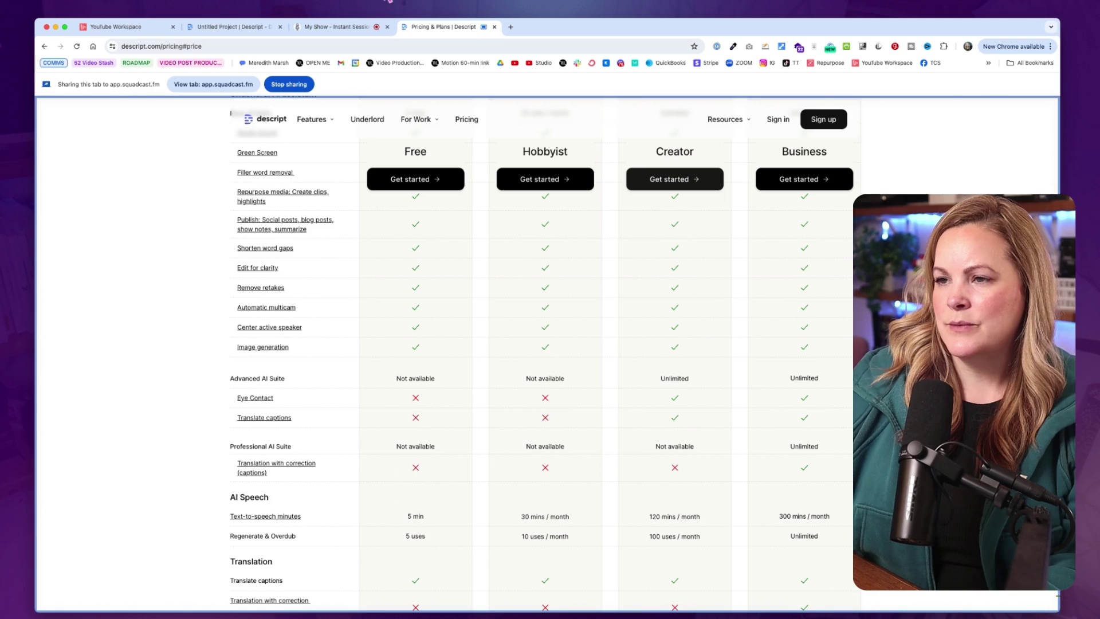
pyautogui.click(354, 26)
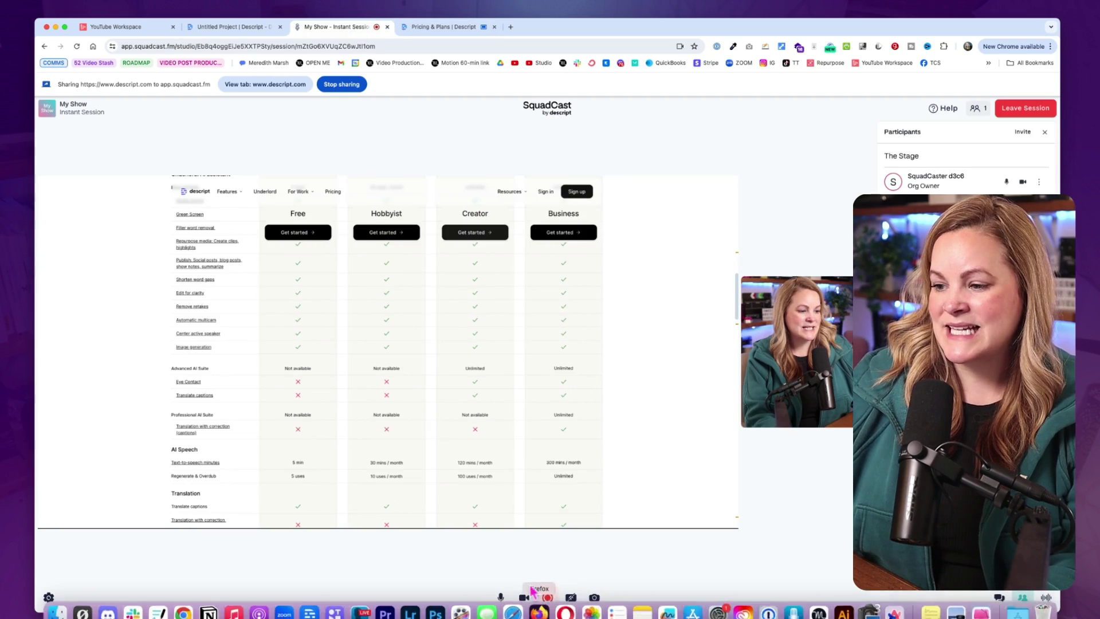
pyautogui.click(547, 597)
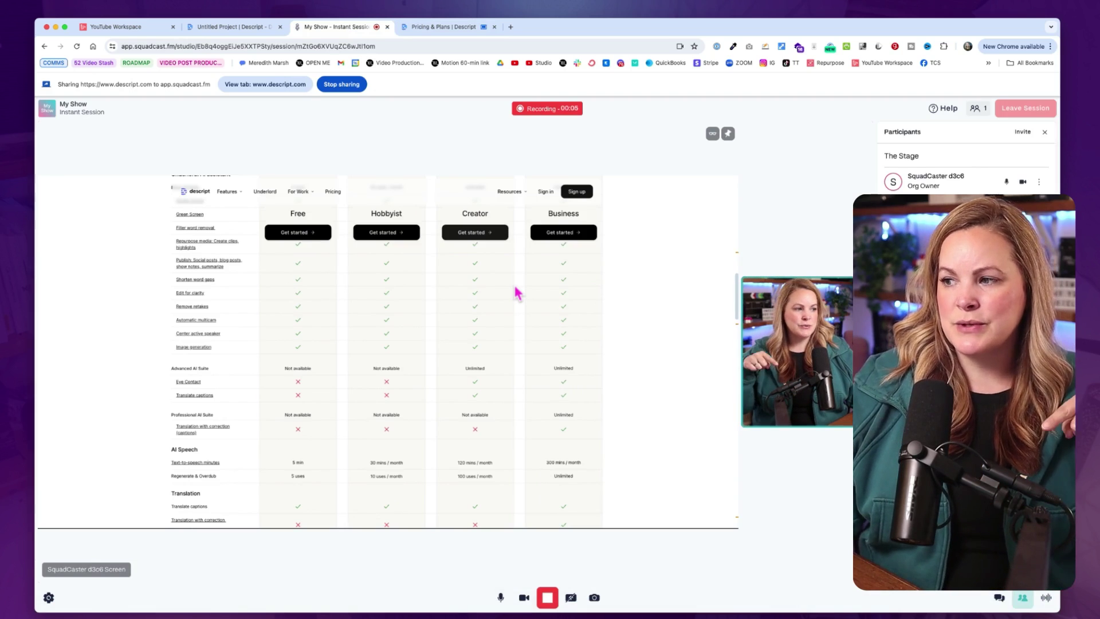
# - Scroll the shared pricing table, go to Descript's Projects page, and return to SquadCast
pyautogui.click(429, 26)
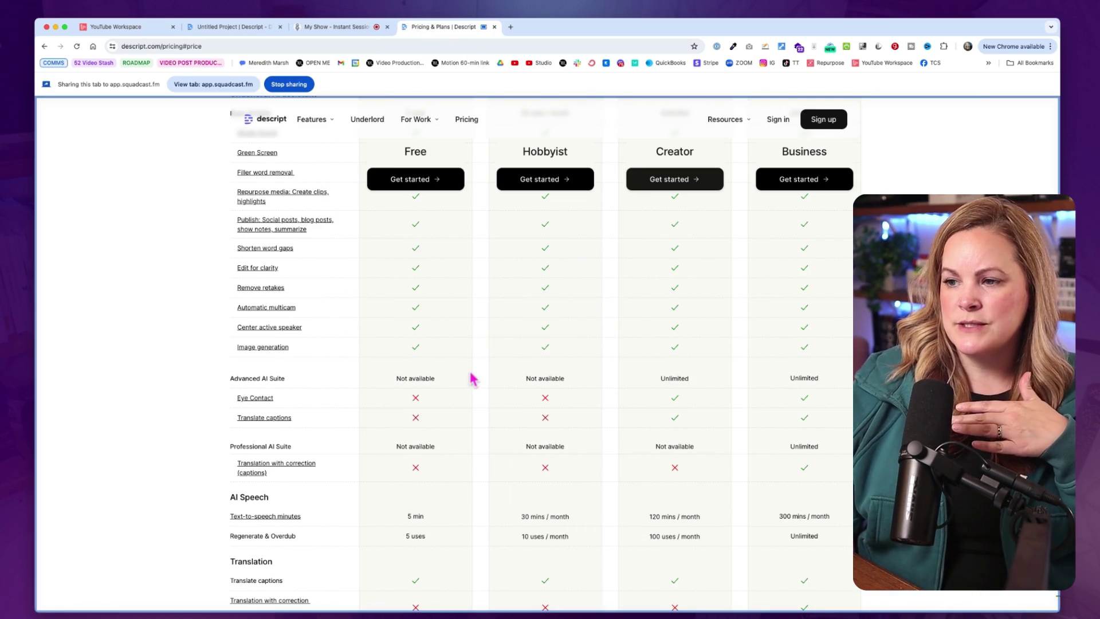
pyautogui.scroll(-5, 471, 381)
pyautogui.moveTo(234, 442)
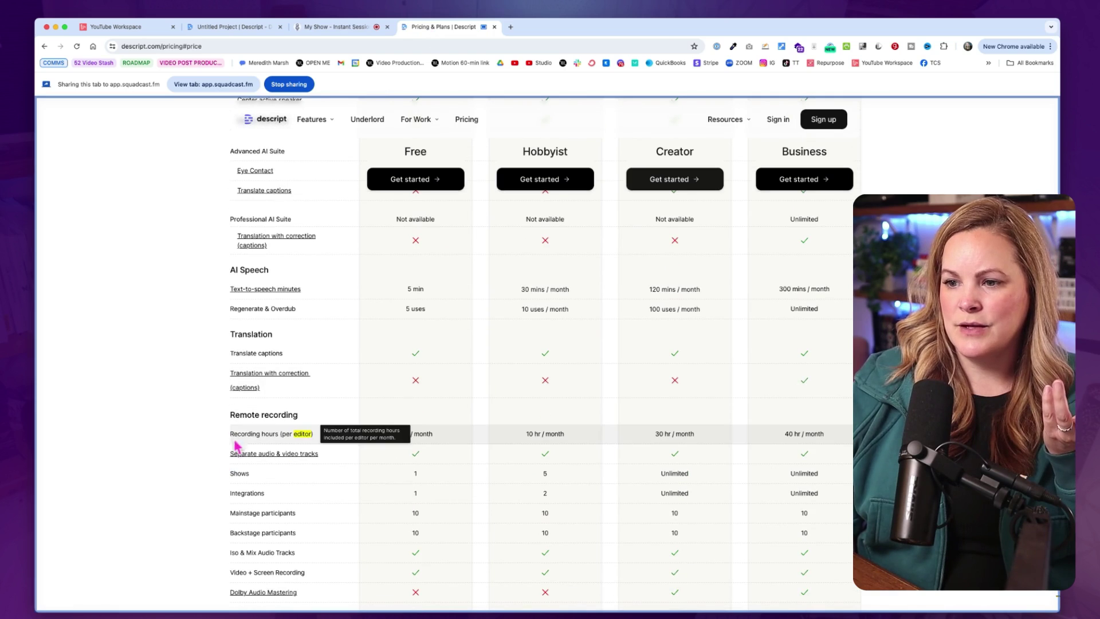
pyautogui.scroll(-10, 479, 510)
pyautogui.click(266, 121)
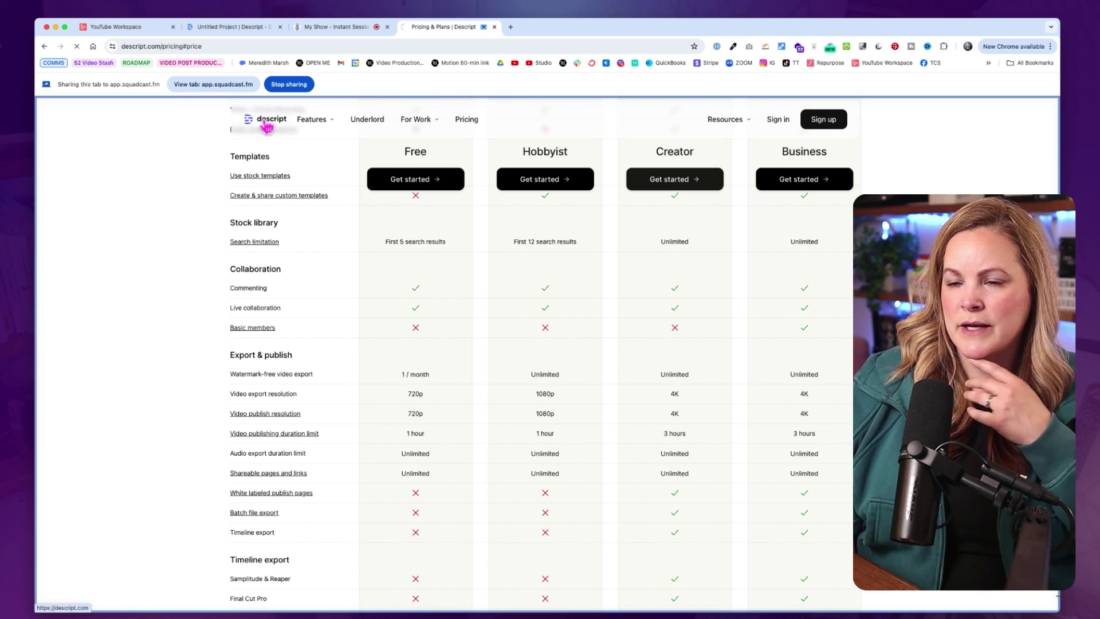
pyautogui.click(343, 27)
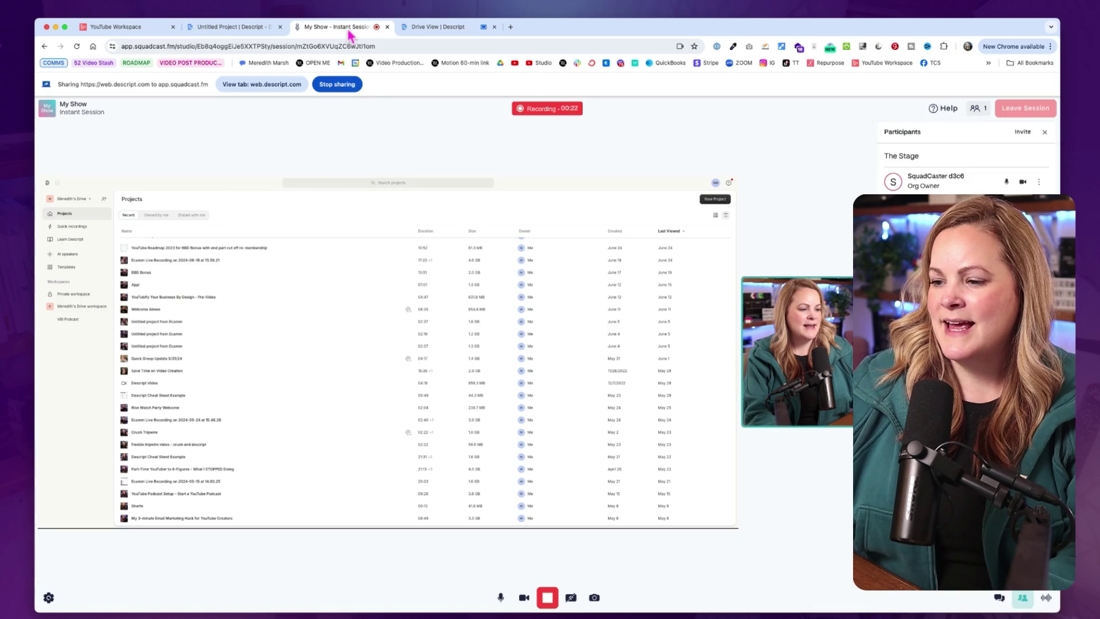
# - Stop the SquadCast recording, open it in Descript, and preview Track 1 and the screen track
pyautogui.click(548, 598)
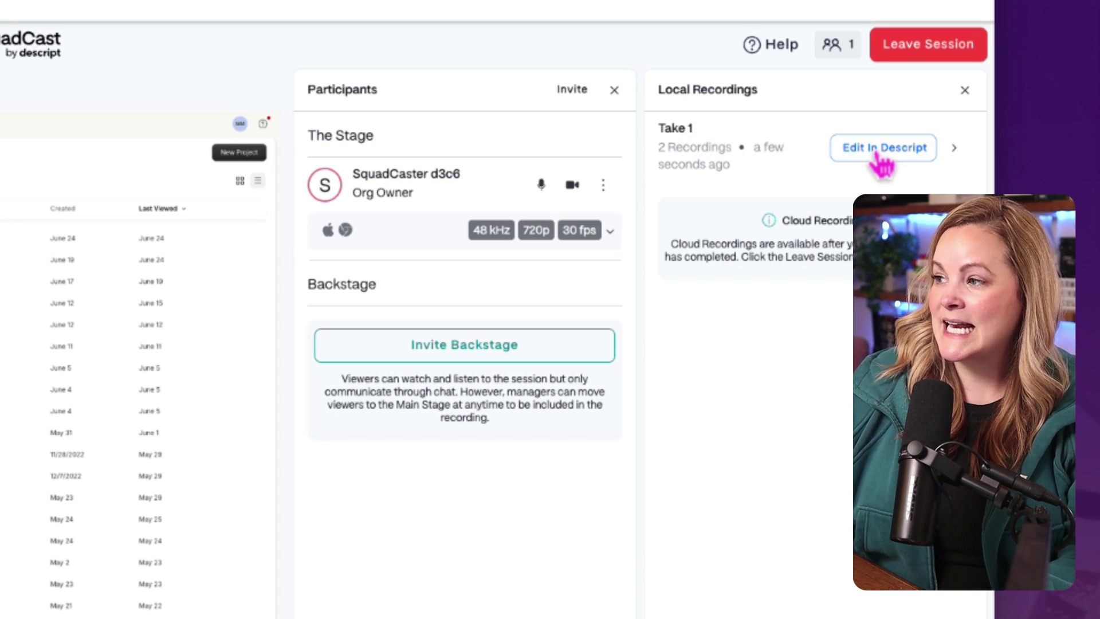
pyautogui.click(876, 151)
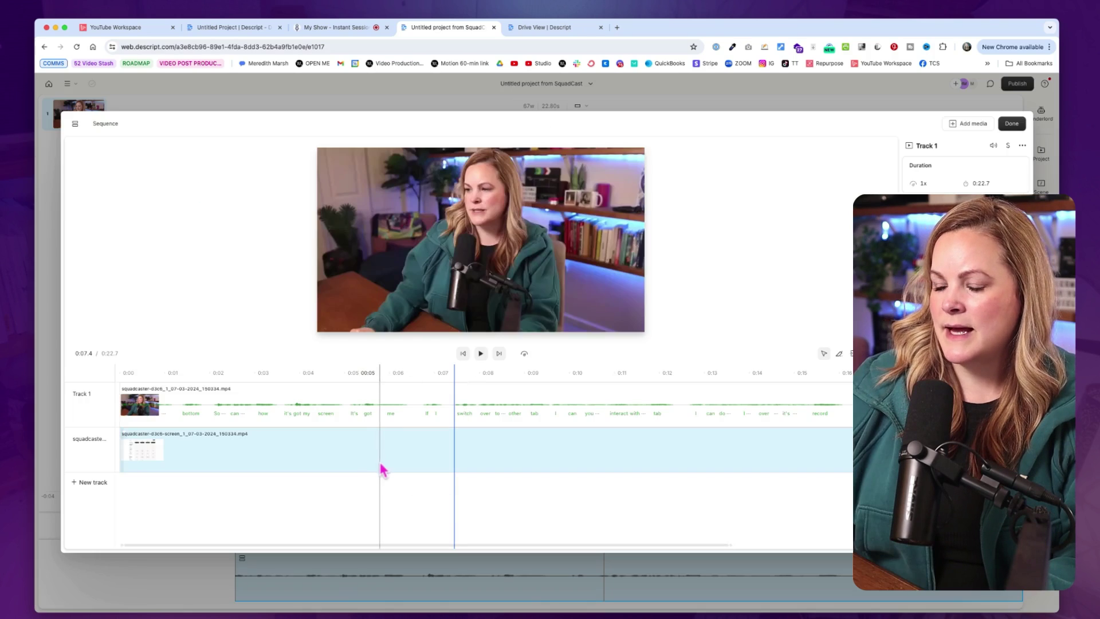
pyautogui.click(391, 456)
pyautogui.click(397, 419)
pyautogui.click(398, 455)
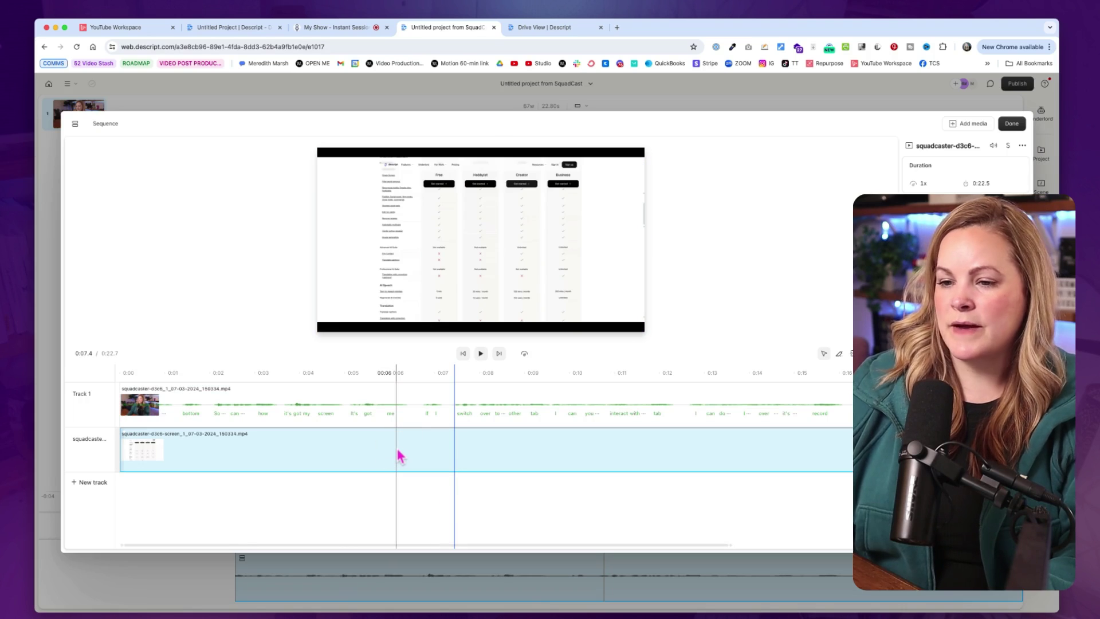
pyautogui.click(404, 423)
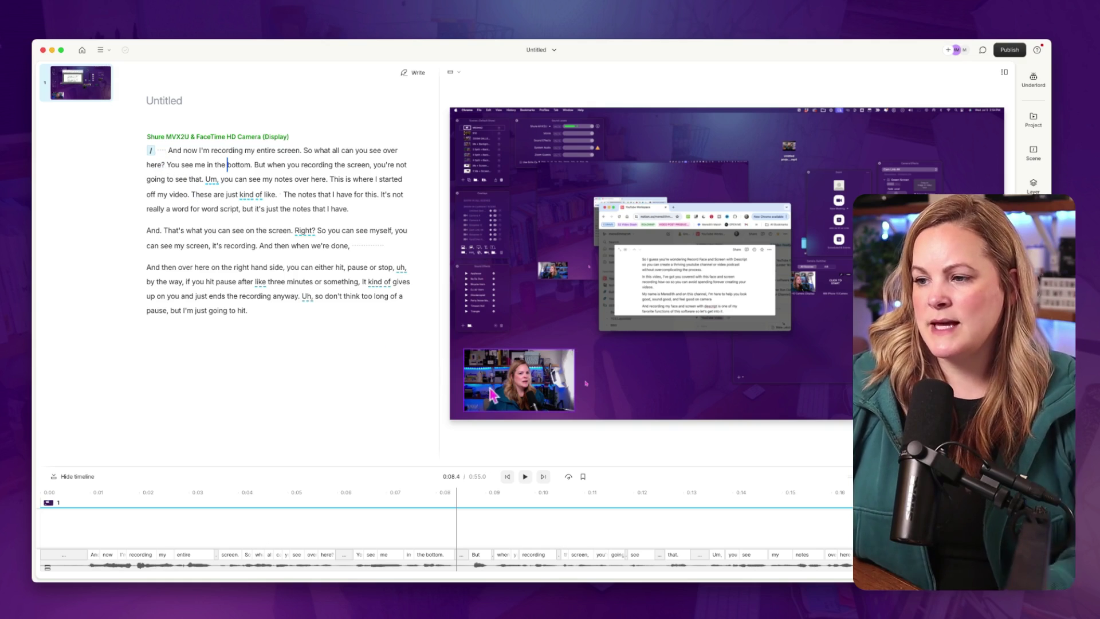
# - Select the talking-head webcam layer on the canvas
pyautogui.click(499, 395)
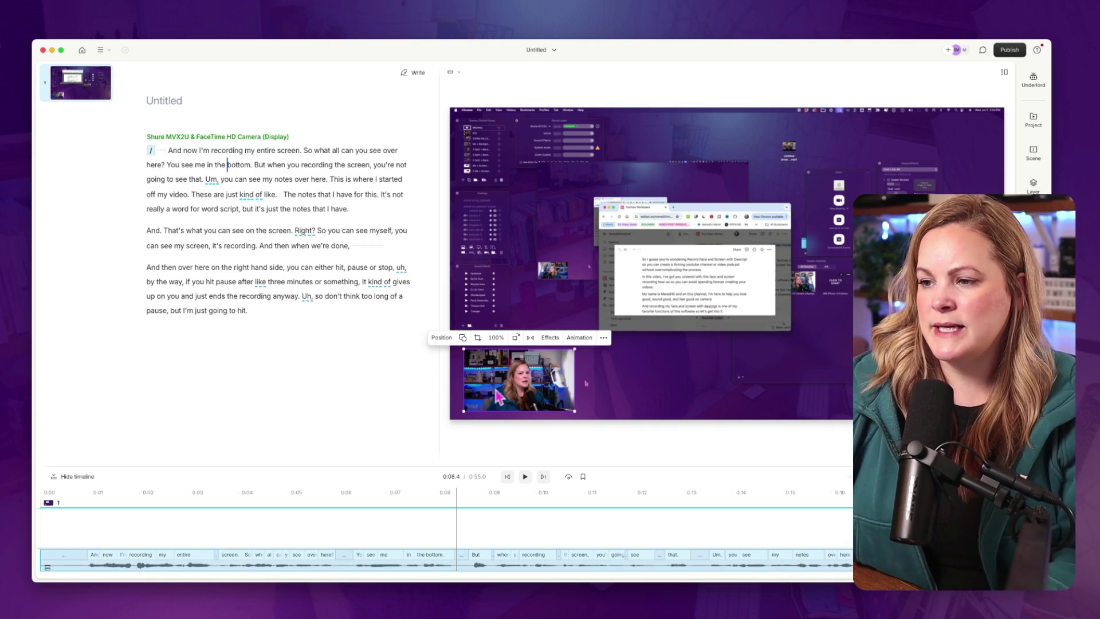
pyautogui.click(606, 388)
pyautogui.click(564, 390)
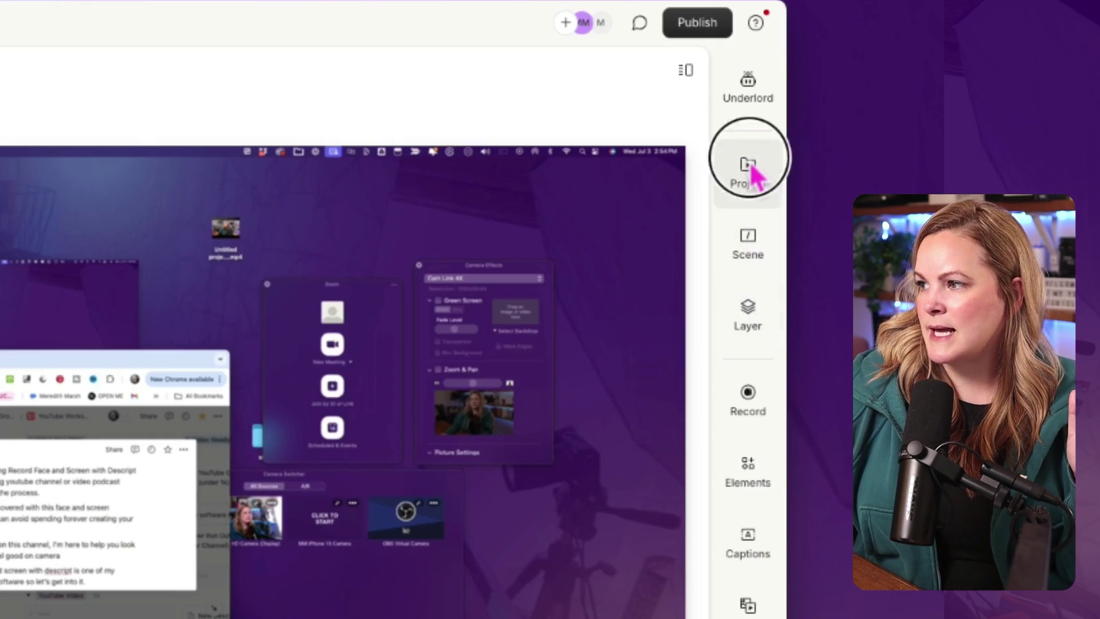
# - Open the Shure MVX2U & FaceTime HD Camera (Display) and Screen sequence from the Project panel's Sequences folder
pyautogui.click(752, 167)
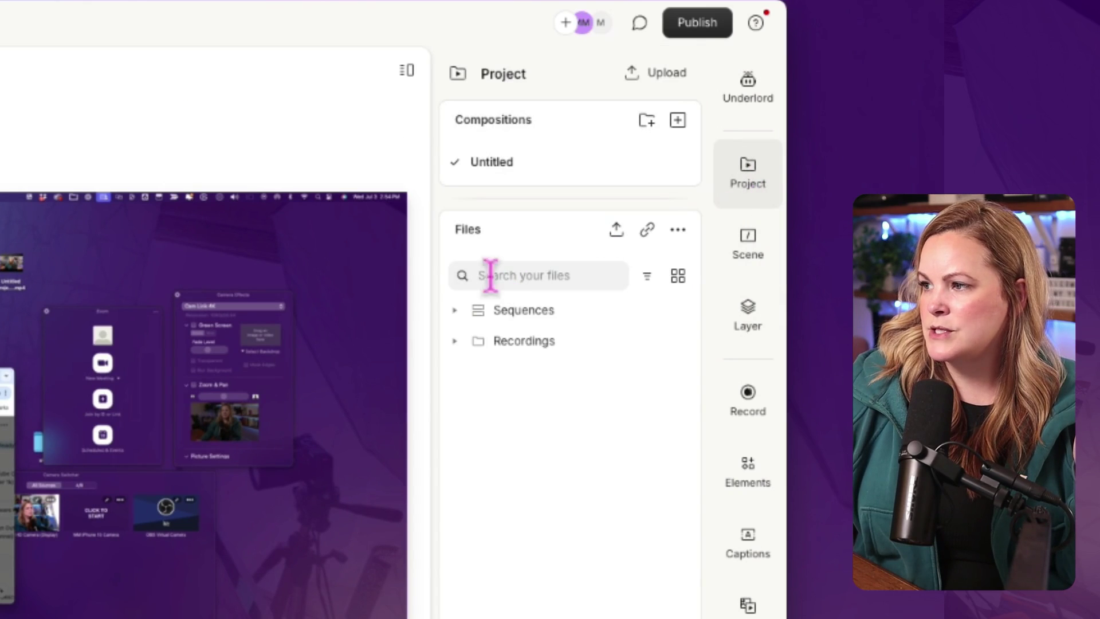
pyautogui.click(453, 314)
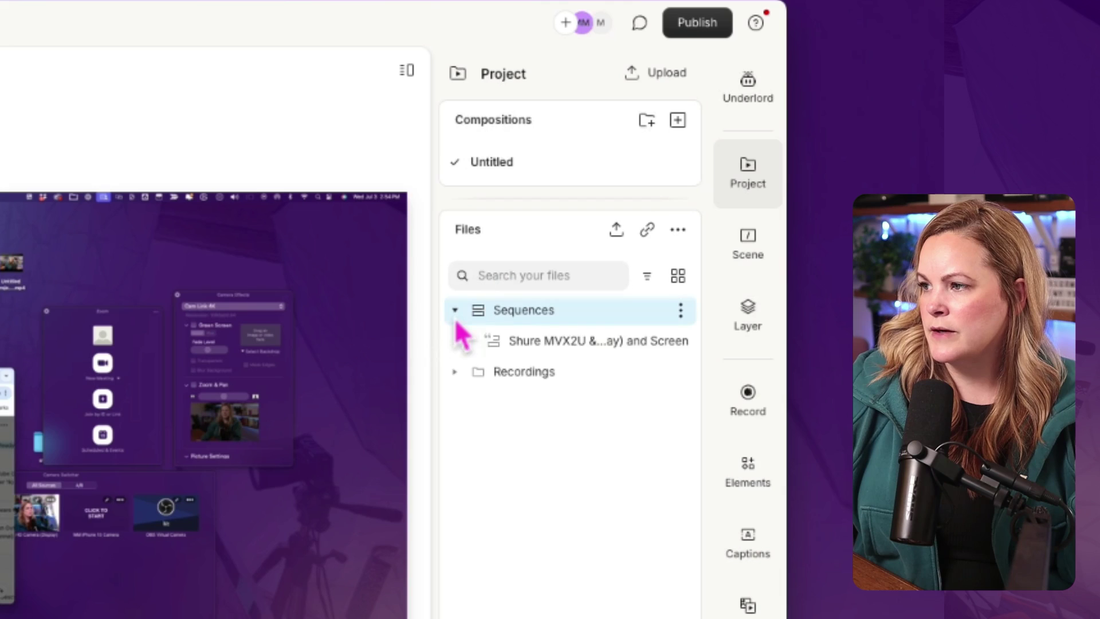
pyautogui.click(559, 351)
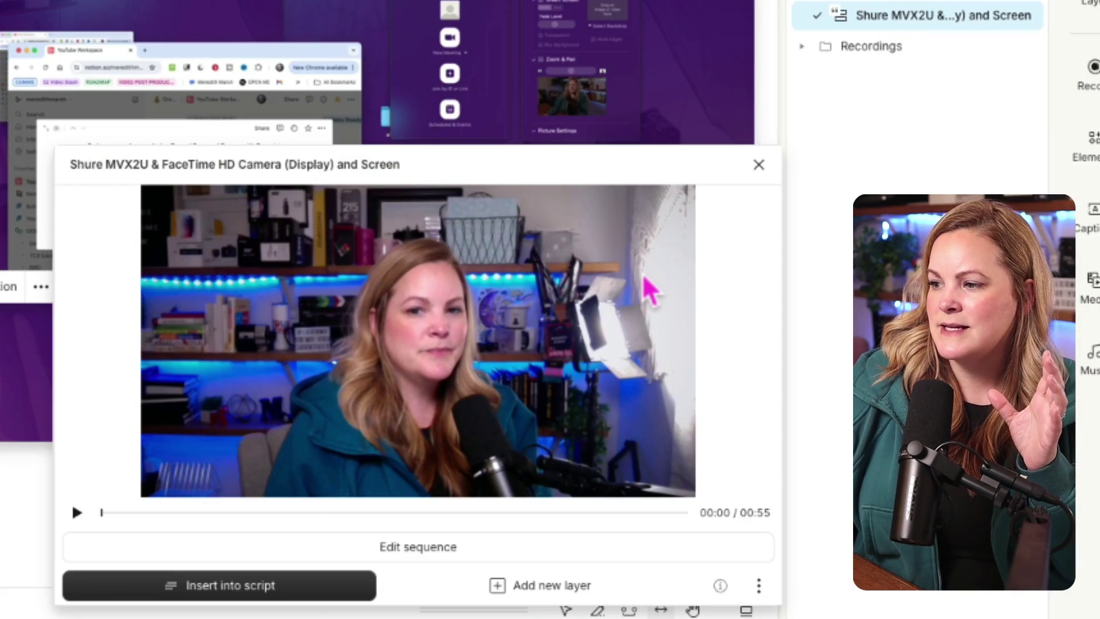
pyautogui.click(399, 549)
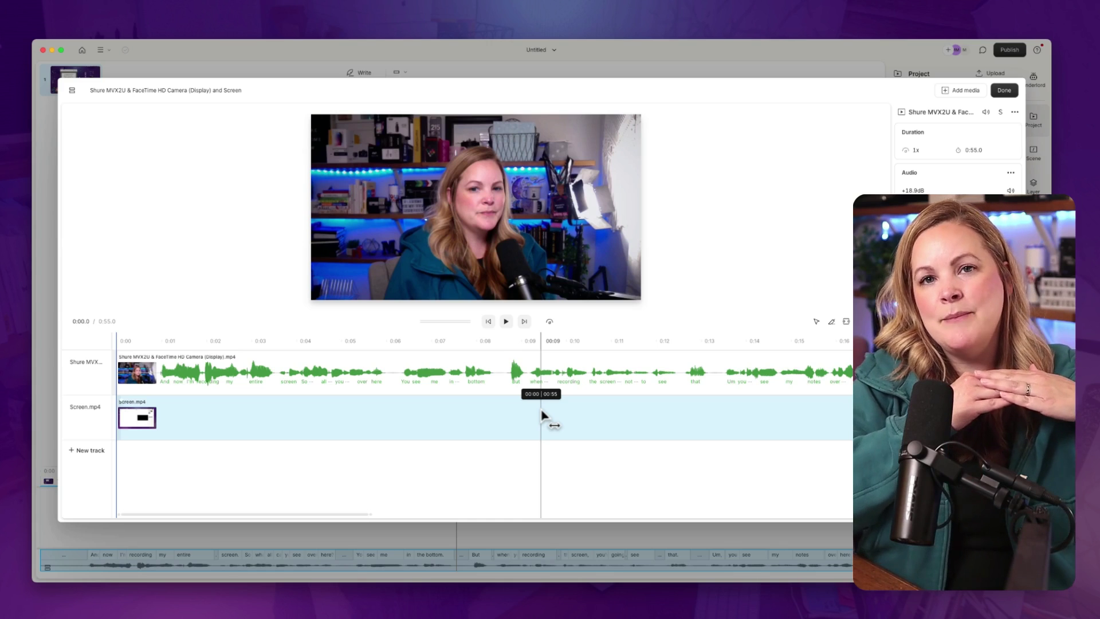
# - Close the sequence editor with Done
pyautogui.click(1003, 90)
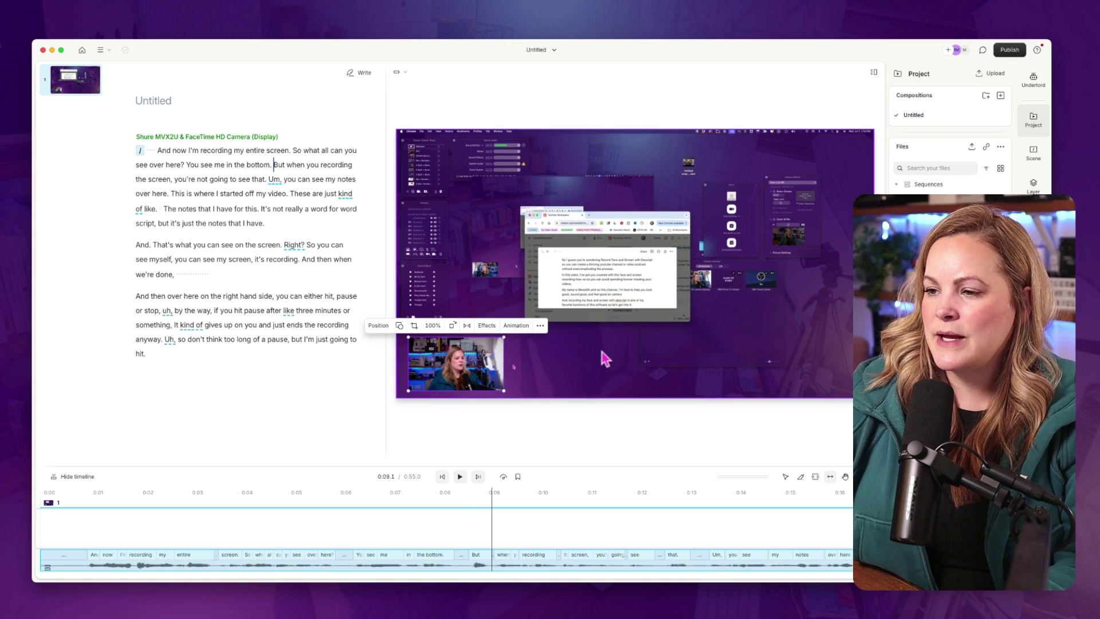
# - Resize the webcam layer into a small box in the canvas's lower-right corner
pyautogui.click(581, 358)
pyautogui.click(492, 371)
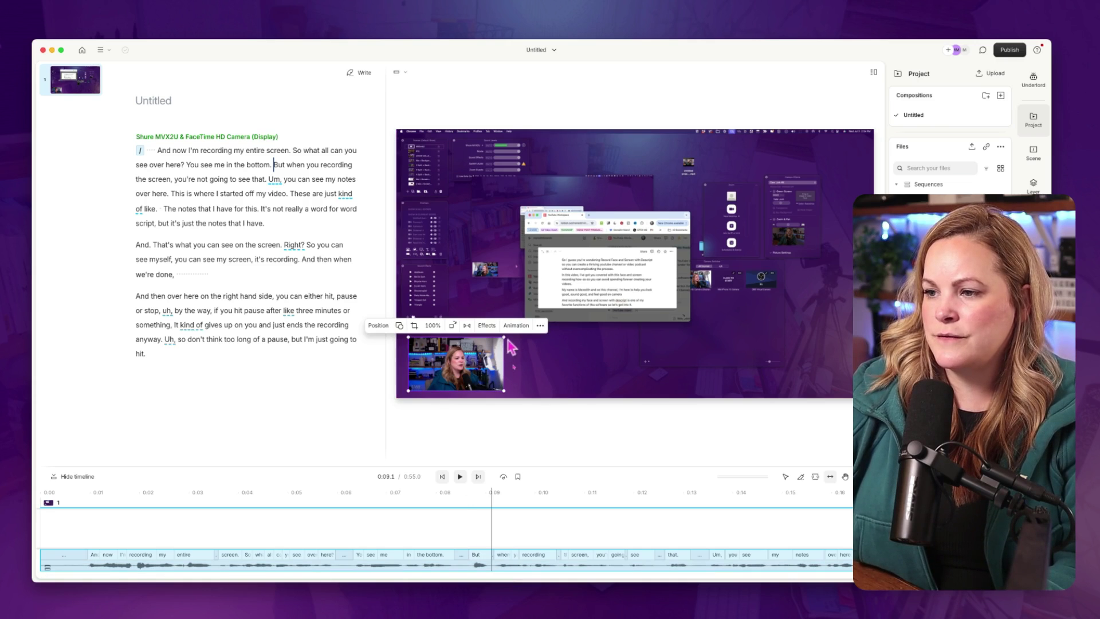
pyautogui.moveTo(506, 338); pyautogui.dragTo(850, 229)
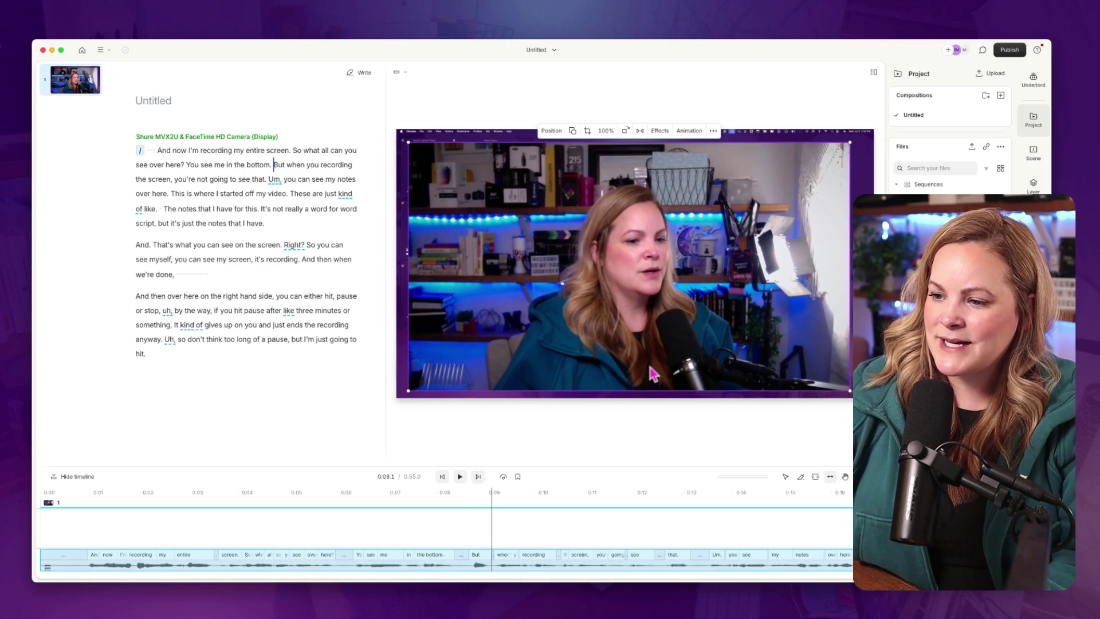
pyautogui.moveTo(590, 324); pyautogui.dragTo(521, 291)
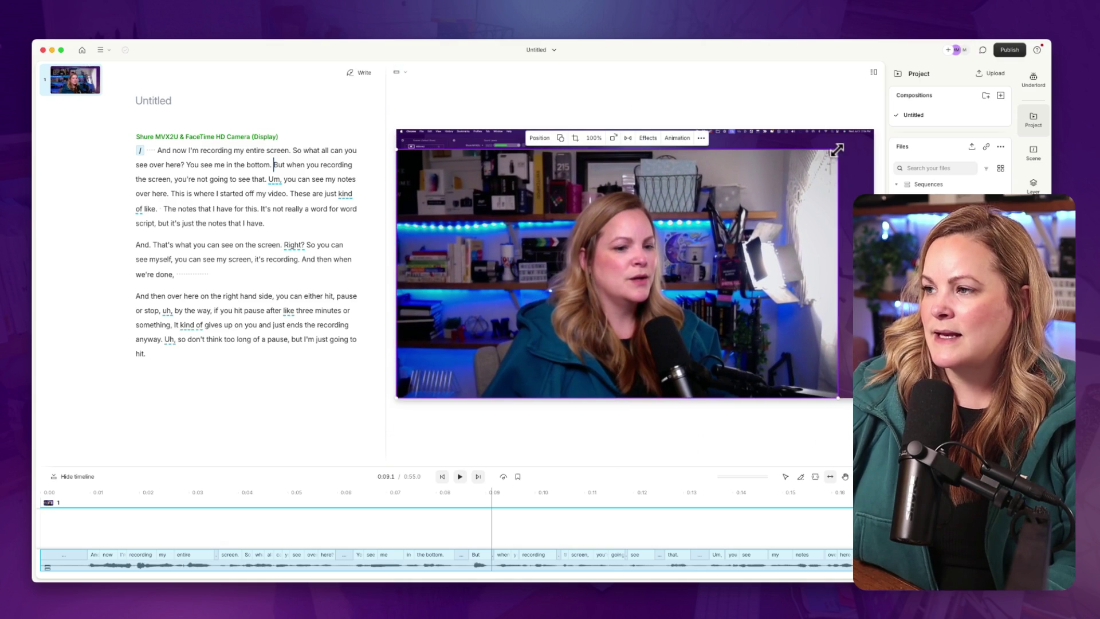
pyautogui.moveTo(836, 150); pyautogui.dragTo(872, 131)
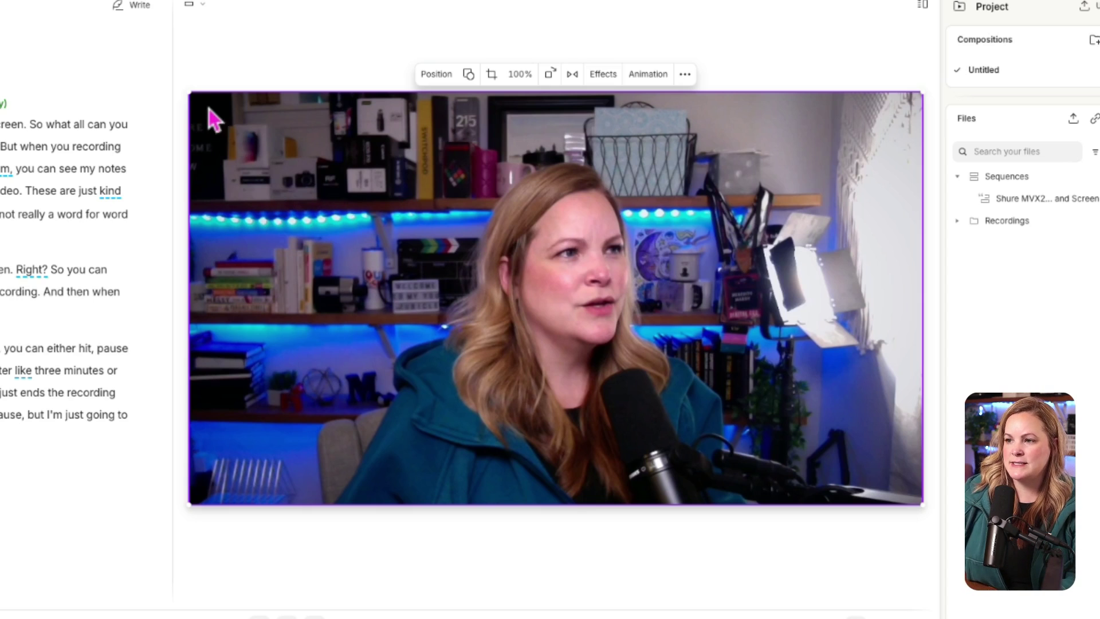
pyautogui.moveTo(193, 95); pyautogui.dragTo(668, 361)
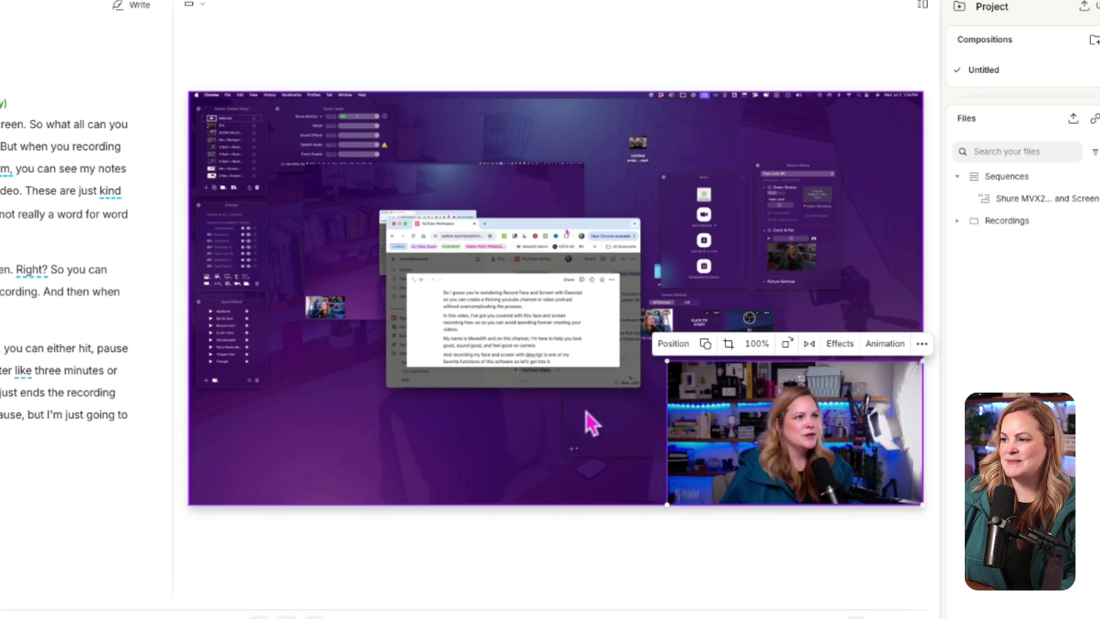
# - Enlarge the screen recording past the canvas edges to zoom in, and play to preview
pyautogui.click(541, 434)
pyautogui.moveTo(189, 507); pyautogui.dragTo(17, 602)
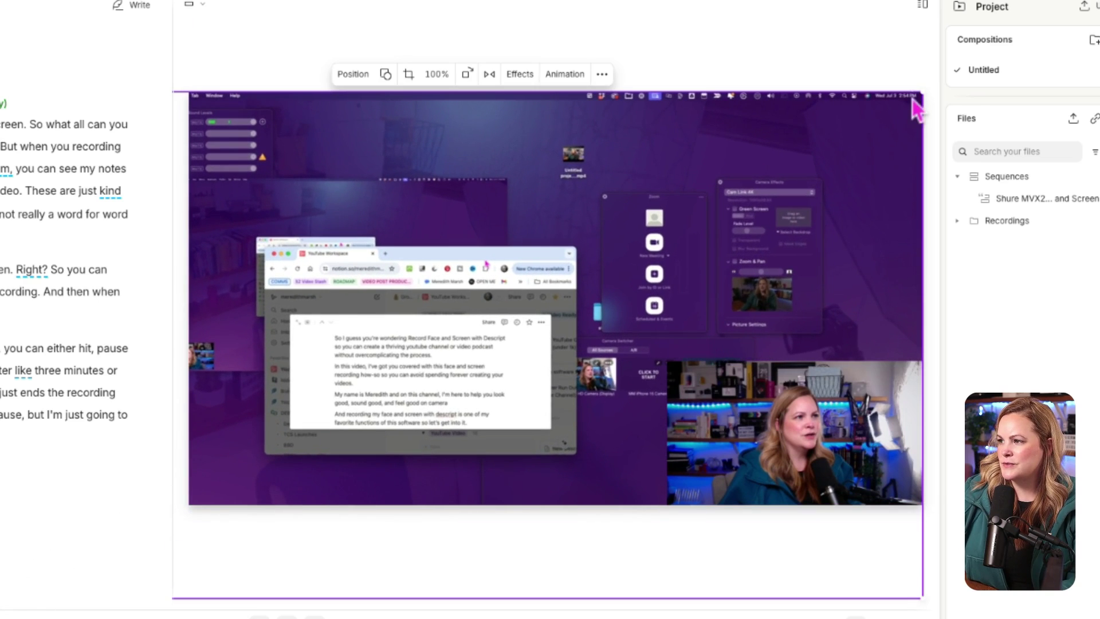
pyautogui.moveTo(924, 106); pyautogui.dragTo(1077, 40)
pyautogui.press('space')
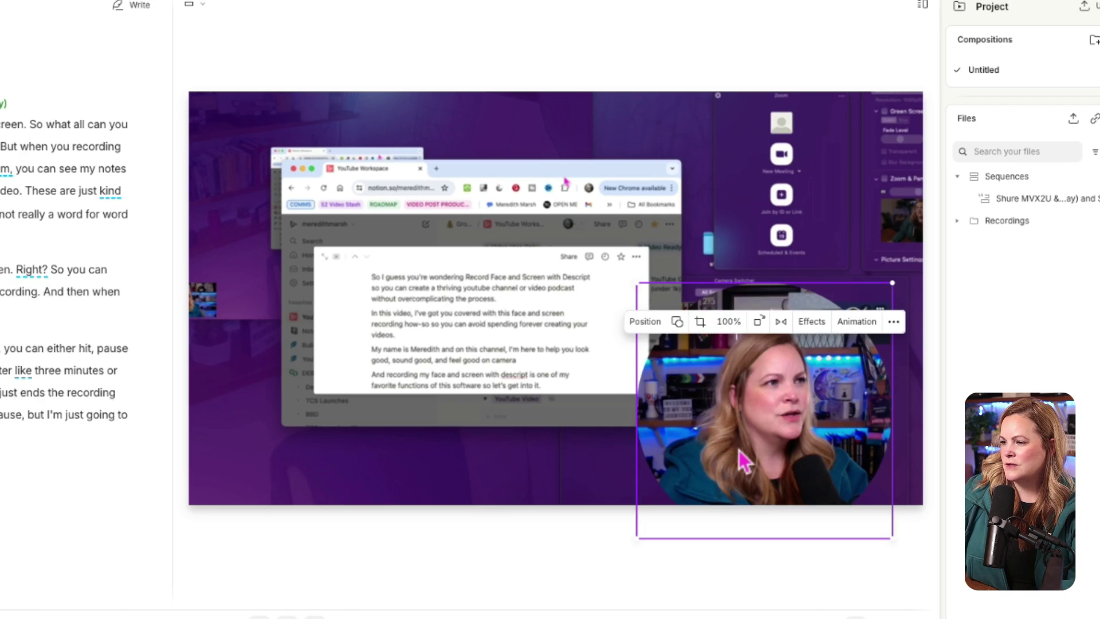
# - Shrink the circular webcam and nudge it slightly left and down in the lower-right
pyautogui.click(746, 403)
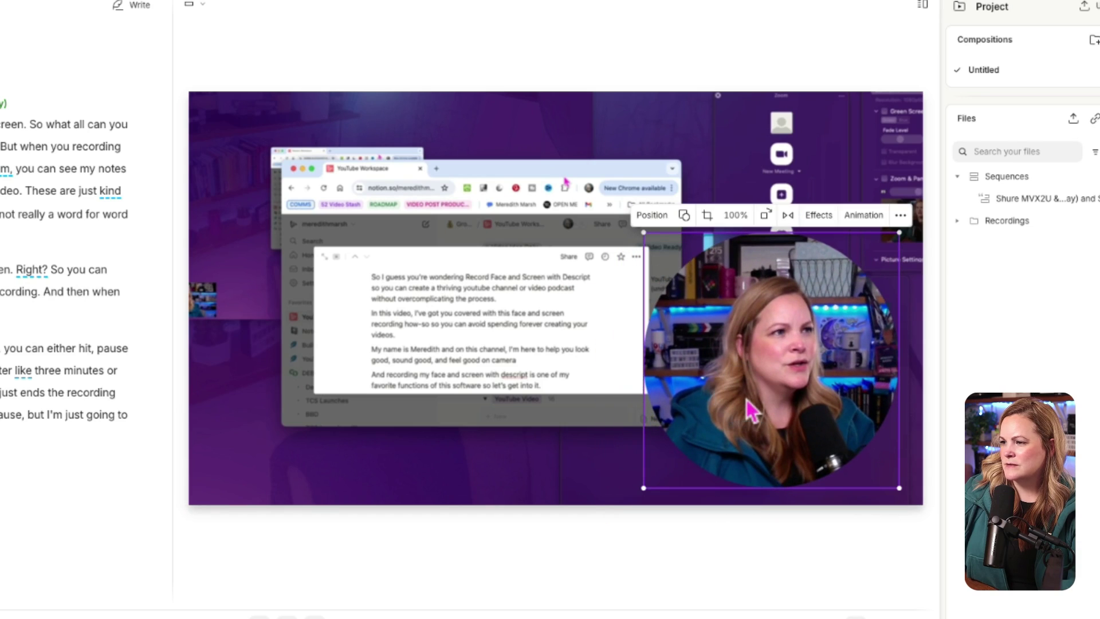
pyautogui.moveTo(649, 243); pyautogui.dragTo(728, 317)
pyautogui.click(786, 446)
pyautogui.moveTo(786, 446); pyautogui.dragTo(776, 452)
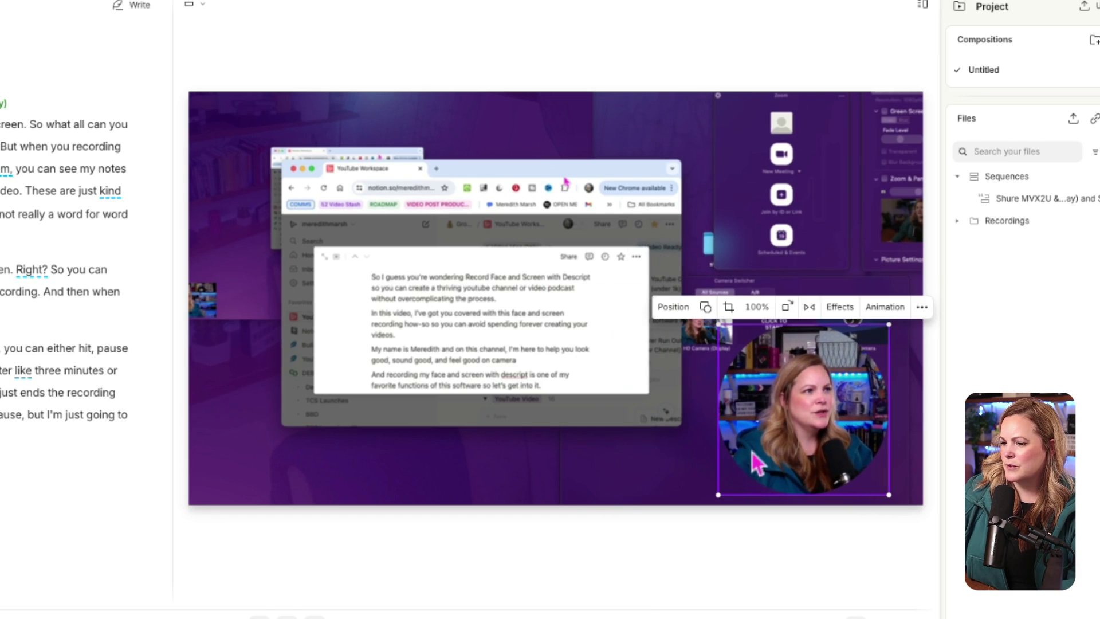
# - Flip the webcam horizontally and back, then open the Untitled project from SquadCast
pyautogui.click(808, 307)
pyautogui.click(808, 315)
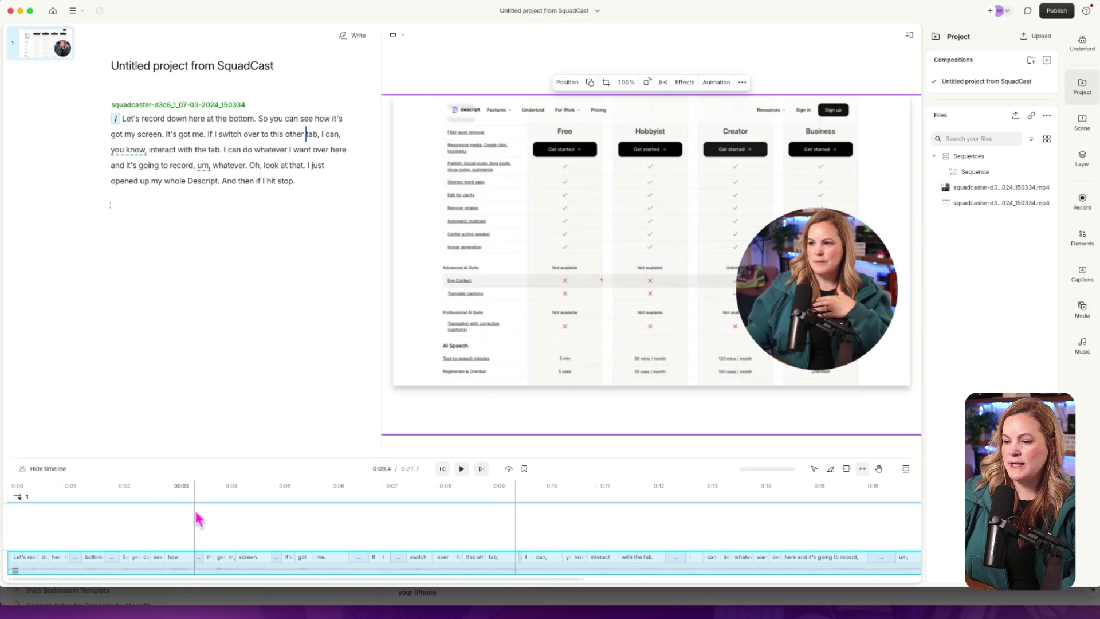
pyautogui.click(195, 519)
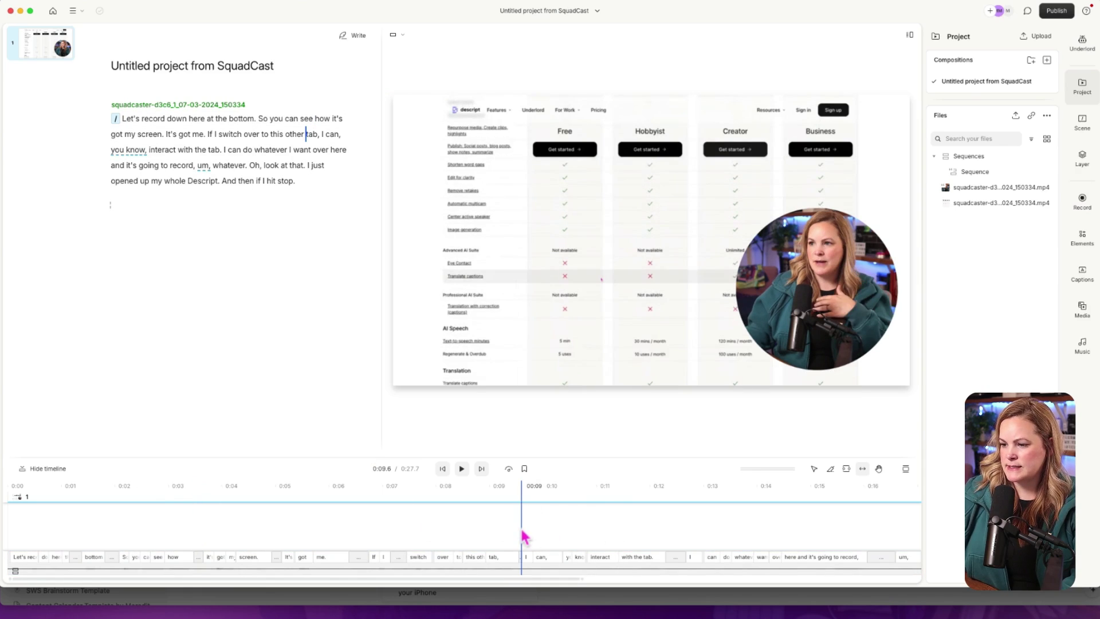
# - Insert scene breaks with / before 'how', after 'tab,' and before 'record,' in the transcript
pyautogui.click(166, 503)
pyautogui.write('/')
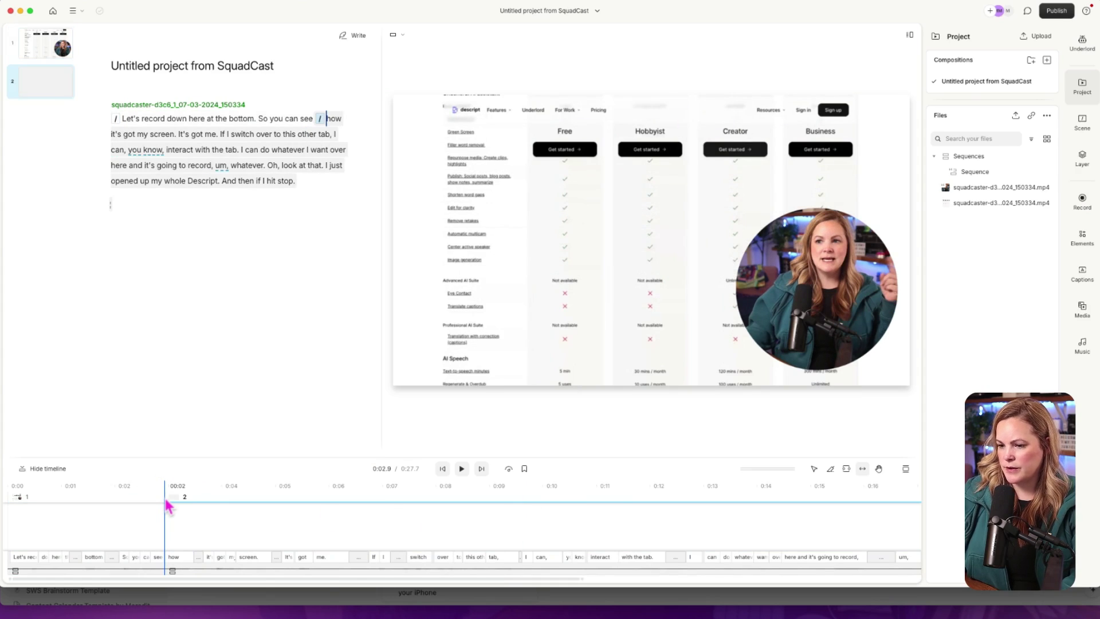
pyautogui.click(521, 526)
pyautogui.write('/')
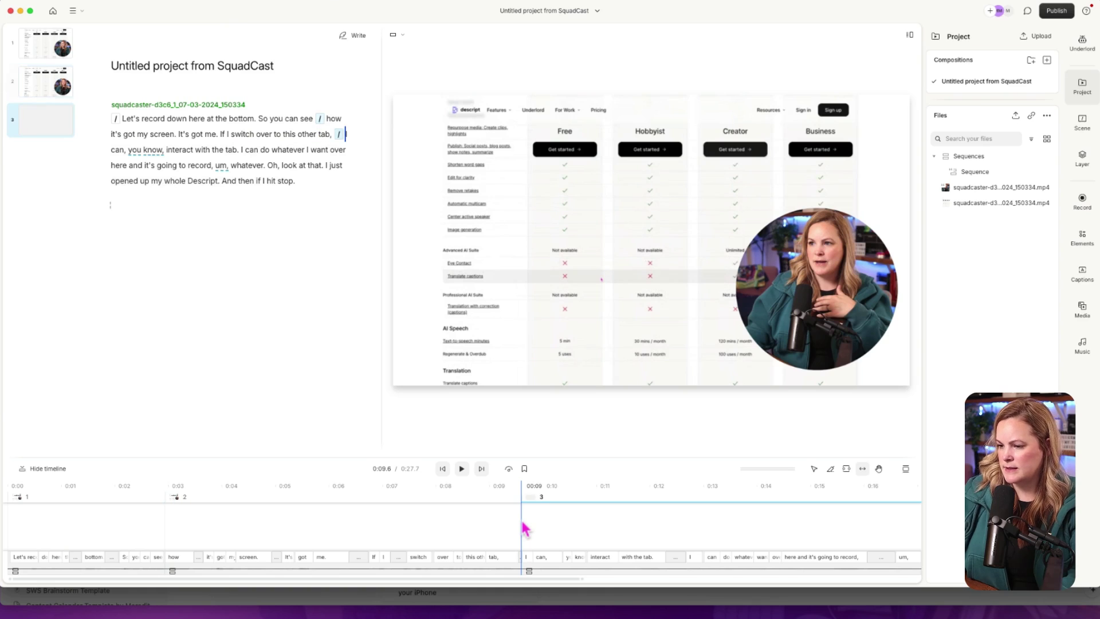
pyautogui.click(841, 538)
pyautogui.write('/')
pyautogui.click(826, 532)
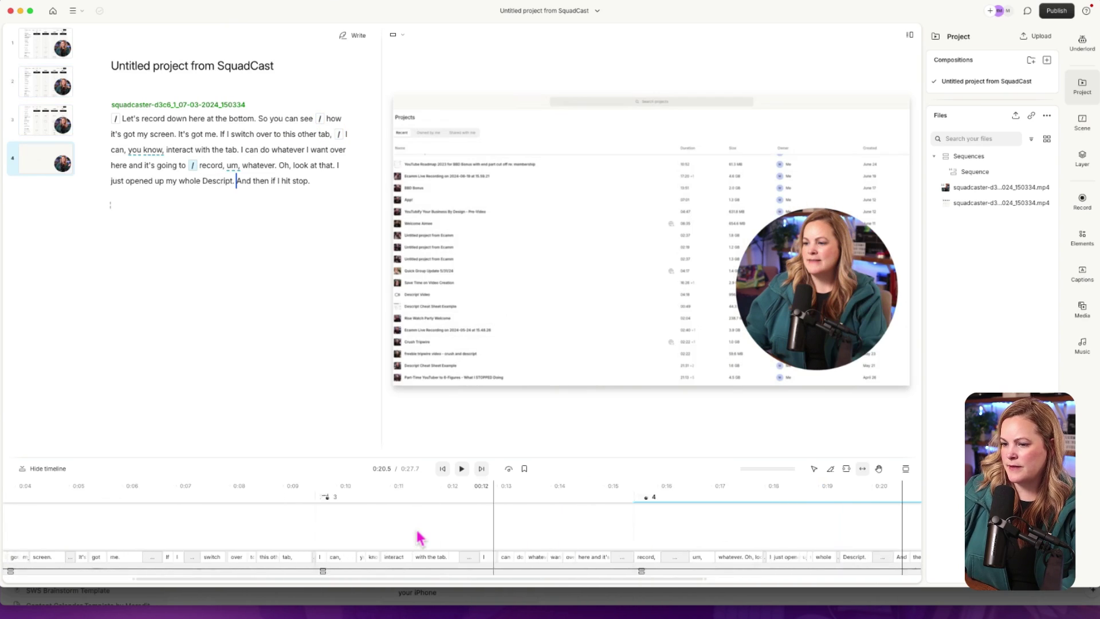
pyautogui.hscroll(-2, 321, 541)
pyautogui.hscroll(-2, 232, 549)
pyautogui.click(129, 547)
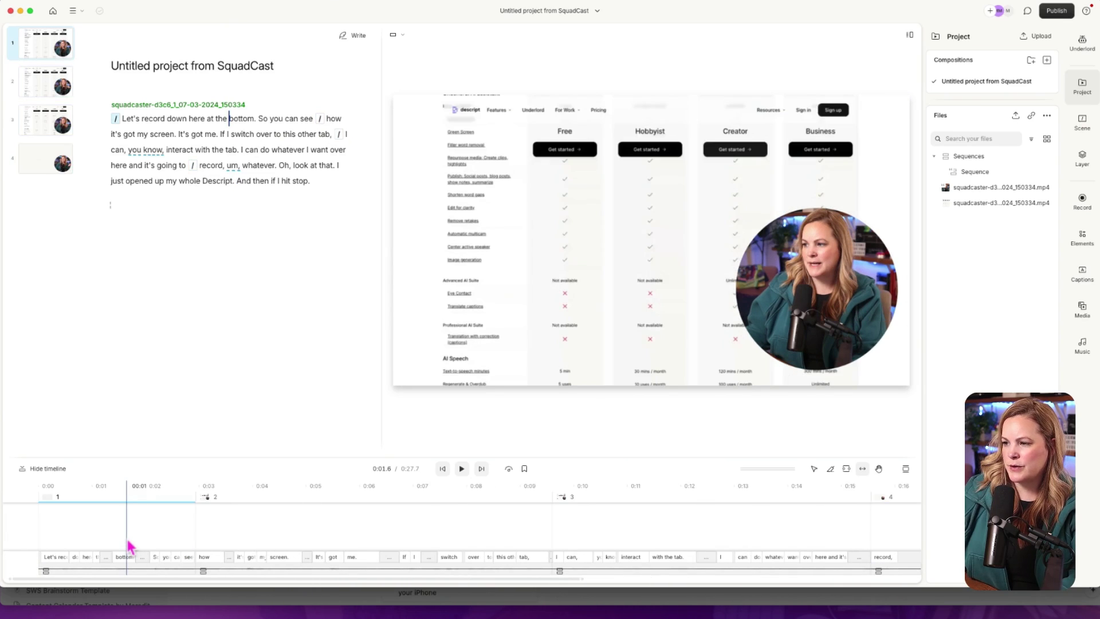
# - Make scene 2's webcam a landscape rectangle enlarged and centered to fill the canvas
pyautogui.click(372, 539)
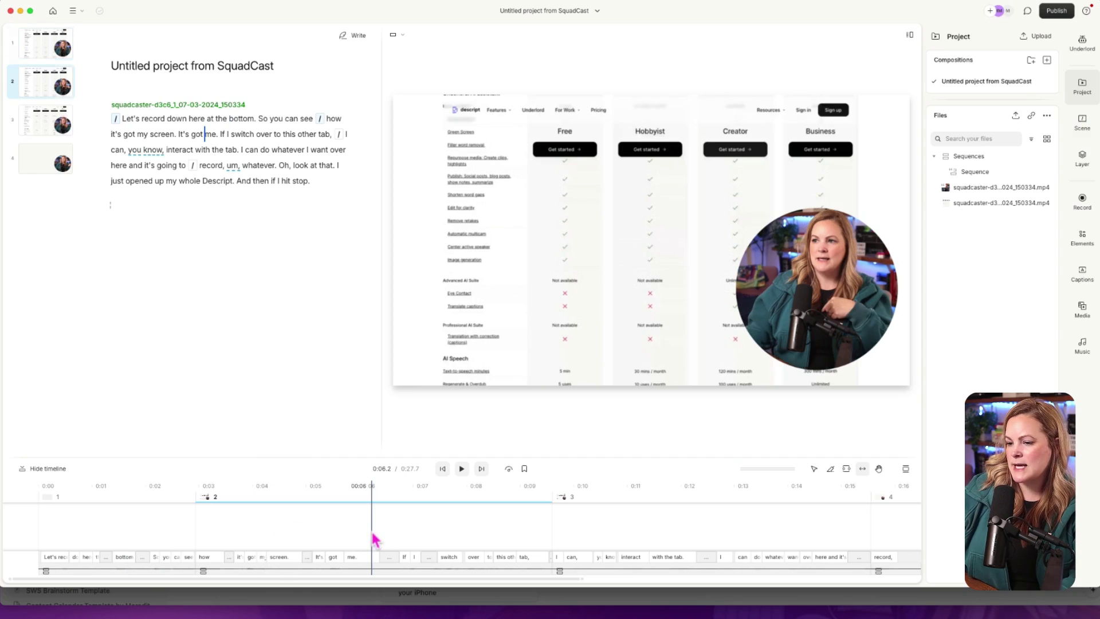
pyautogui.click(771, 298)
pyautogui.click(756, 196)
pyautogui.click(762, 264)
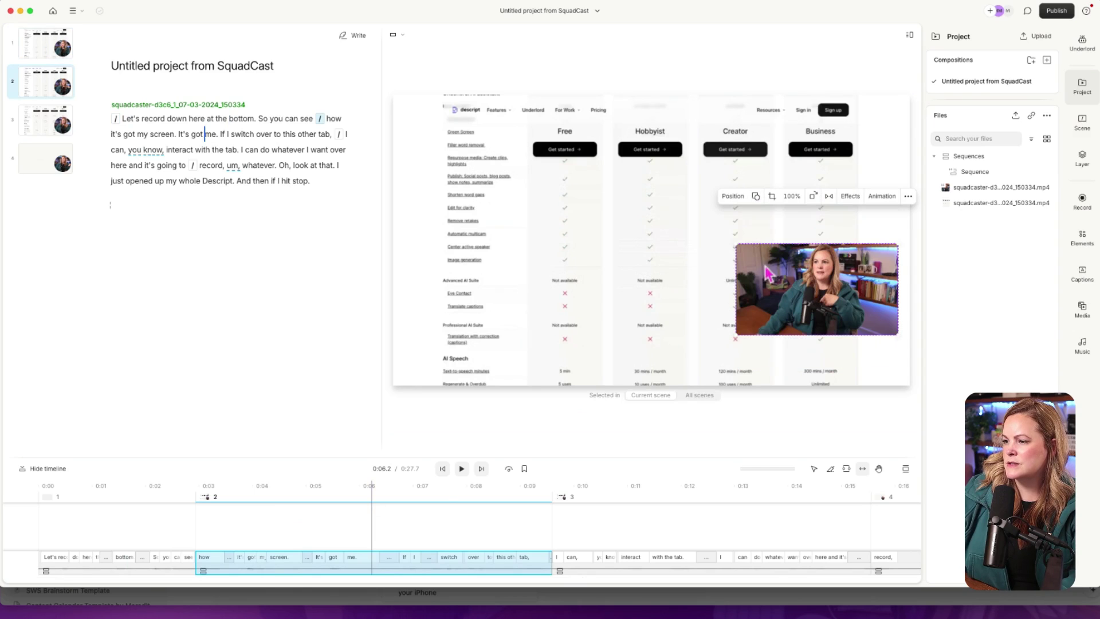
pyautogui.moveTo(737, 245); pyautogui.dragTo(369, 115)
pyautogui.moveTo(894, 338); pyautogui.dragTo(928, 367)
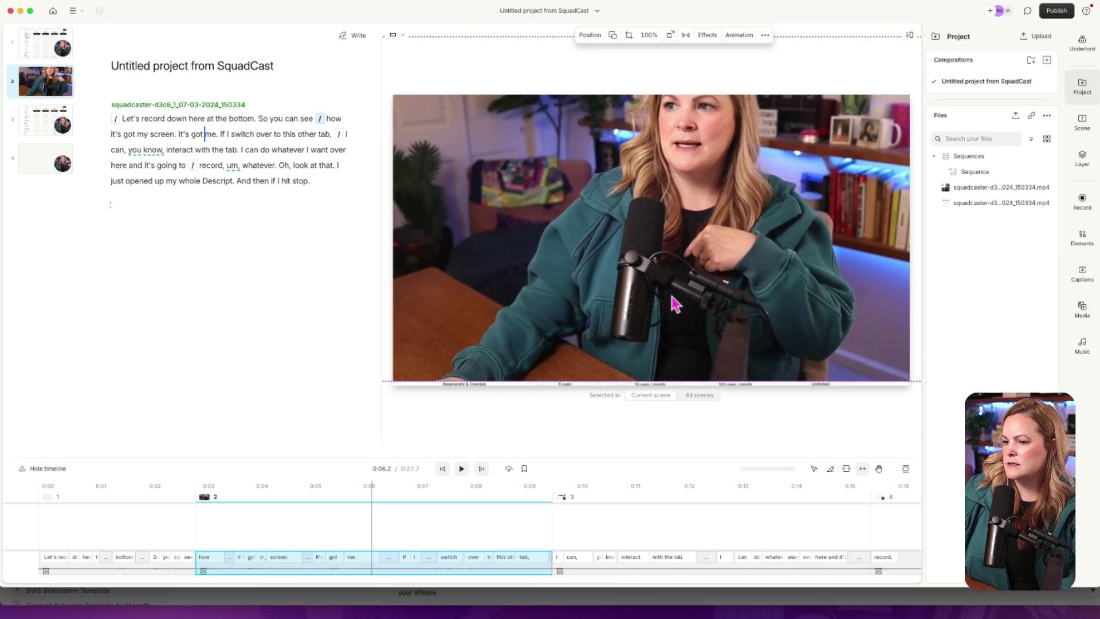
pyautogui.moveTo(675, 302); pyautogui.dragTo(616, 335)
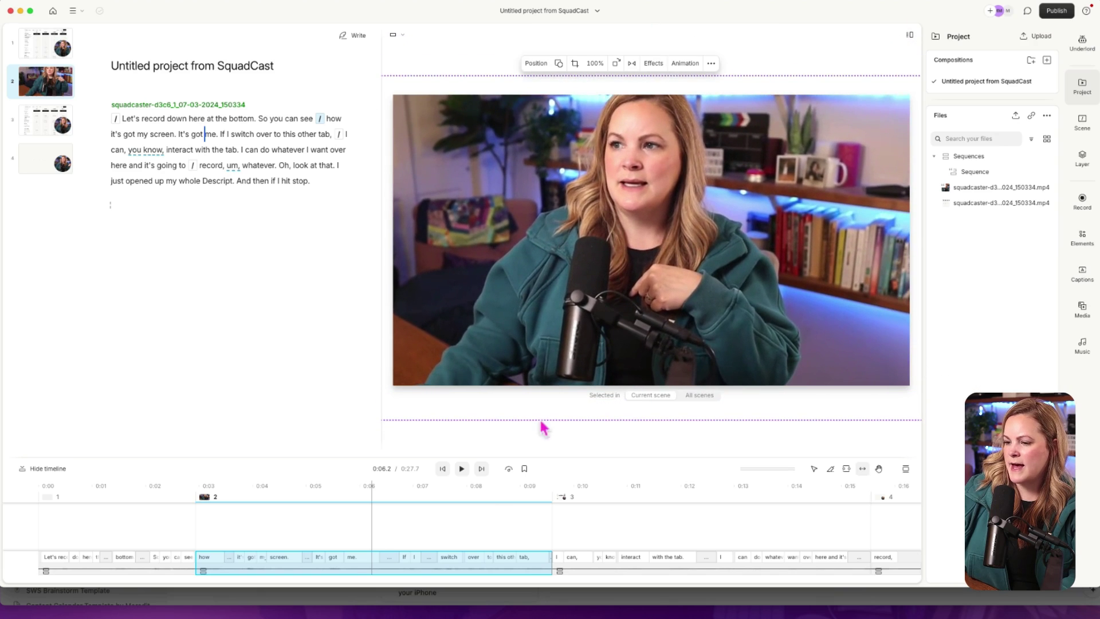
# - Check scene 3, then select the circular webcam overlay in scene 4
pyautogui.hscroll(2, 607, 539)
pyautogui.click(552, 572)
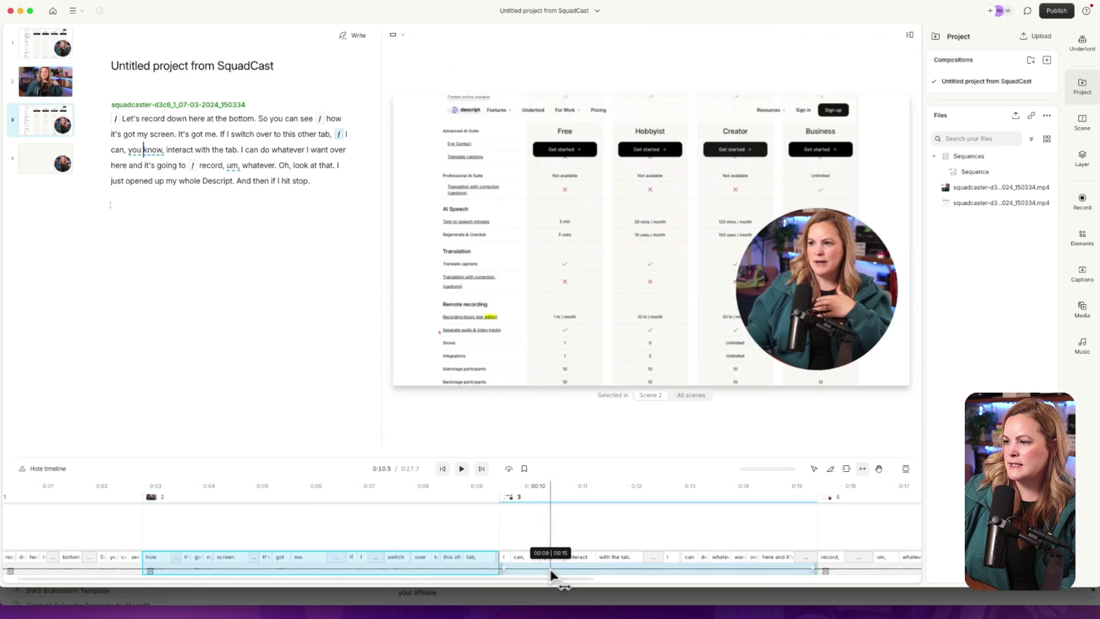
pyautogui.hscroll(5, 550, 576)
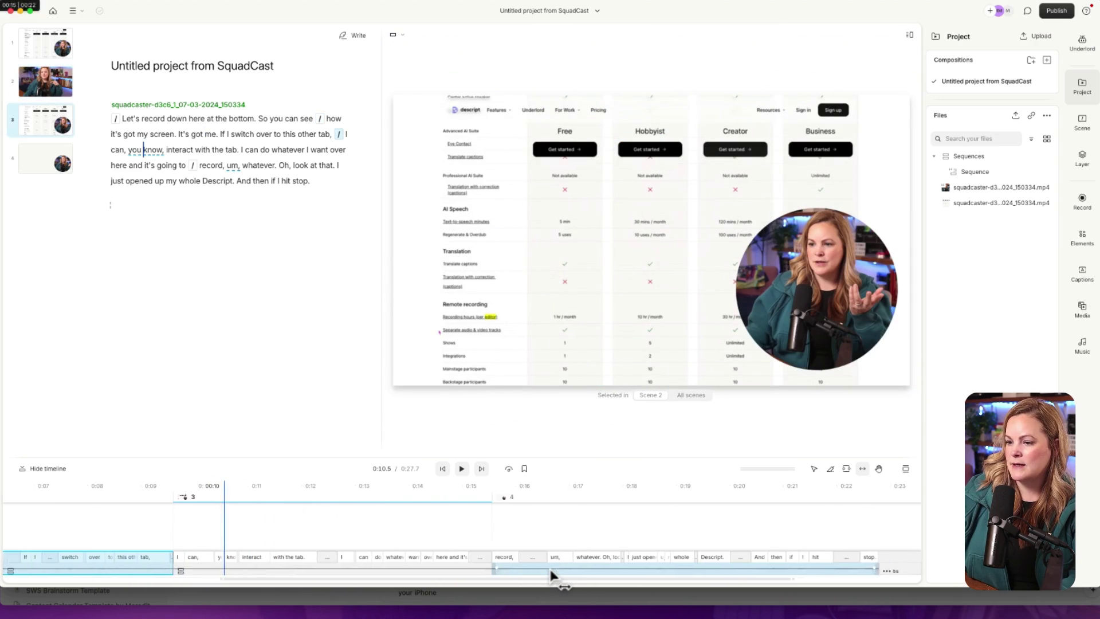
pyautogui.click(517, 576)
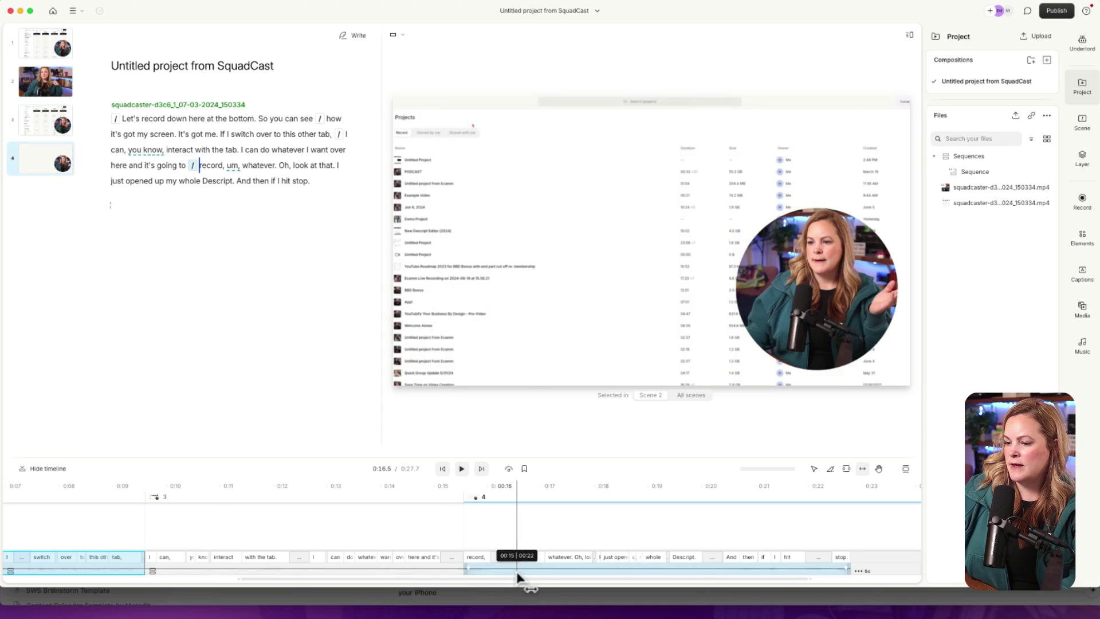
pyautogui.click(805, 286)
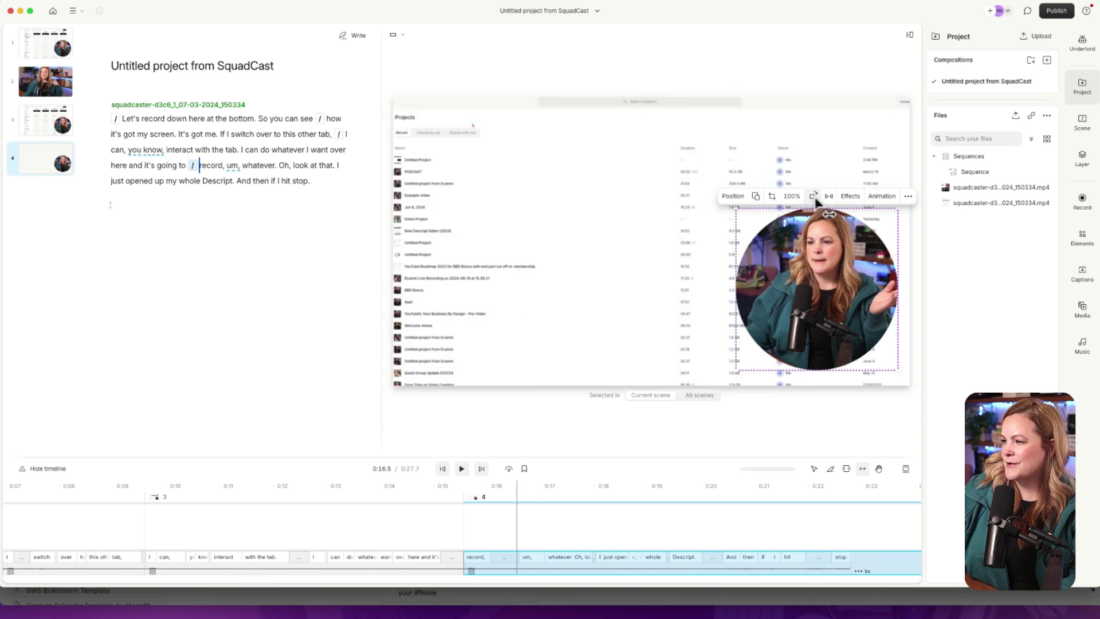
# - Hide the webcam overlay at 0% opacity and enlarge the screen recording to fill the frame
pyautogui.click(802, 215)
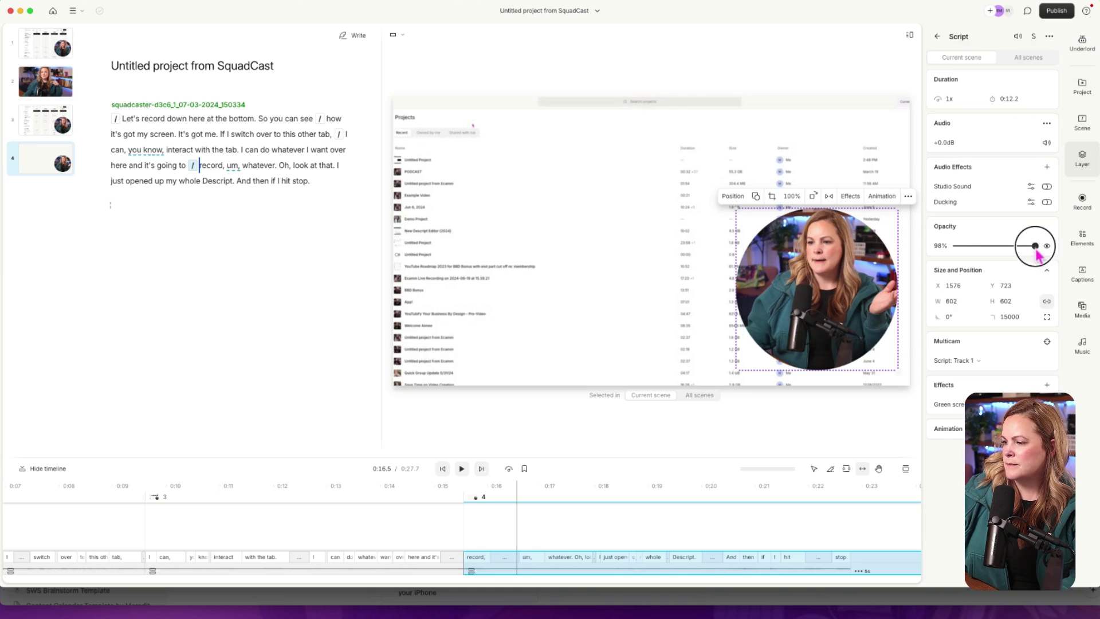
pyautogui.moveTo(1036, 253); pyautogui.dragTo(943, 253)
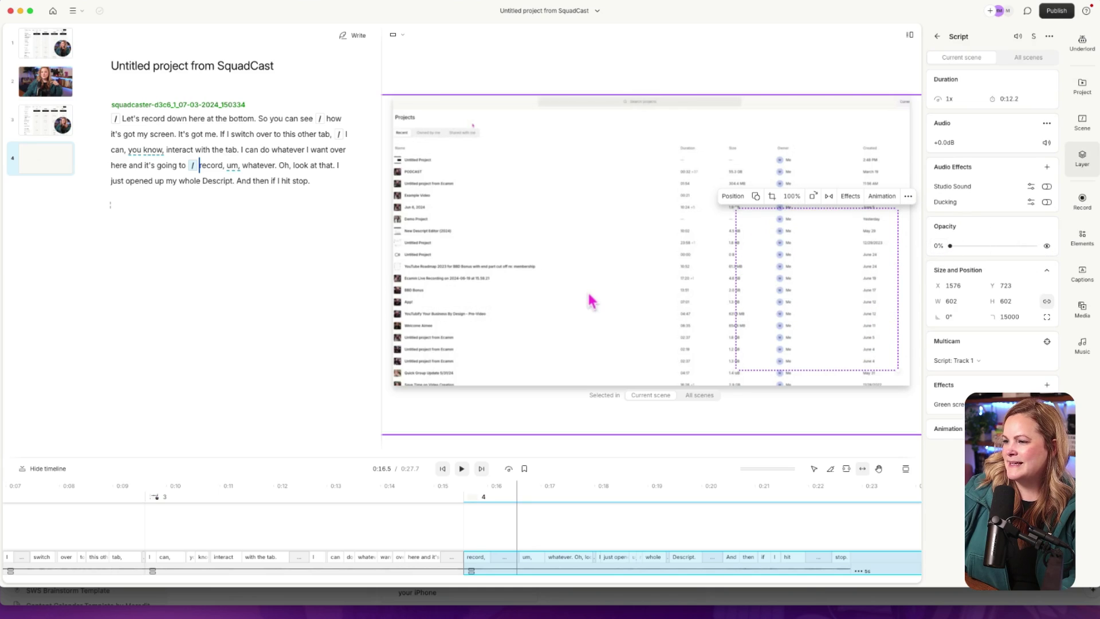
pyautogui.click(614, 295)
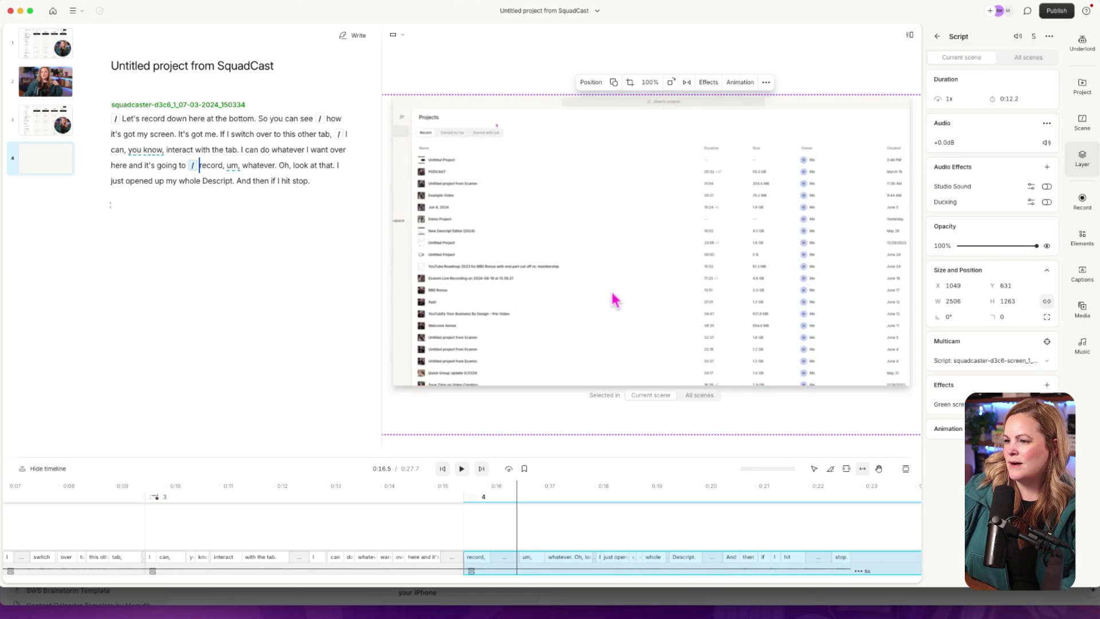
pyautogui.moveTo(615, 299); pyautogui.dragTo(336, 449)
pyautogui.moveTo(545, 287); pyautogui.dragTo(552, 289)
# - Move the playhead back into scene 1 and select scene 1
pyautogui.hscroll(-5, 312, 566)
pyautogui.hscroll(-2, 312, 567)
pyautogui.click(321, 543)
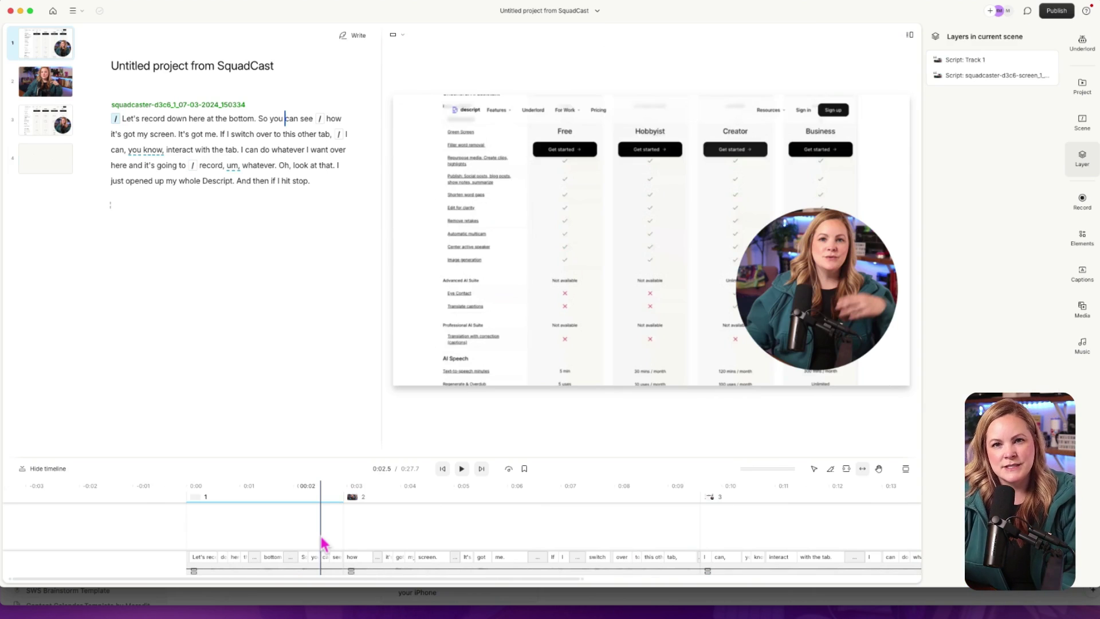
pyautogui.click(39, 55)
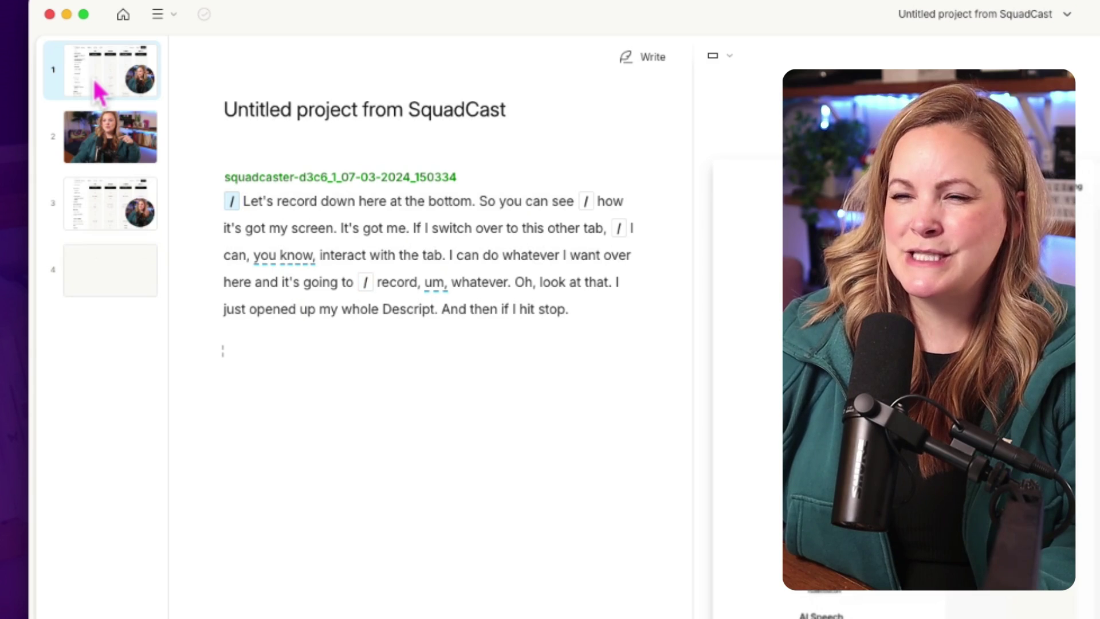
# - Create the new 'Face and Screen' template and save scene 1's layout to it as 'bottom right face'
pyautogui.rightClick(94, 81)
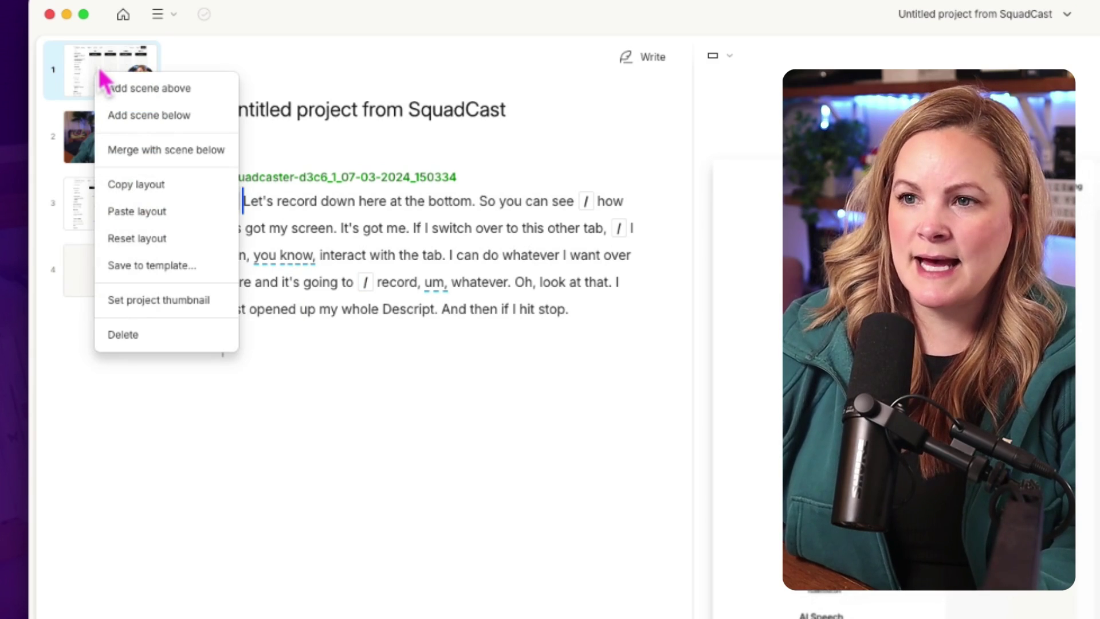
pyautogui.click(143, 272)
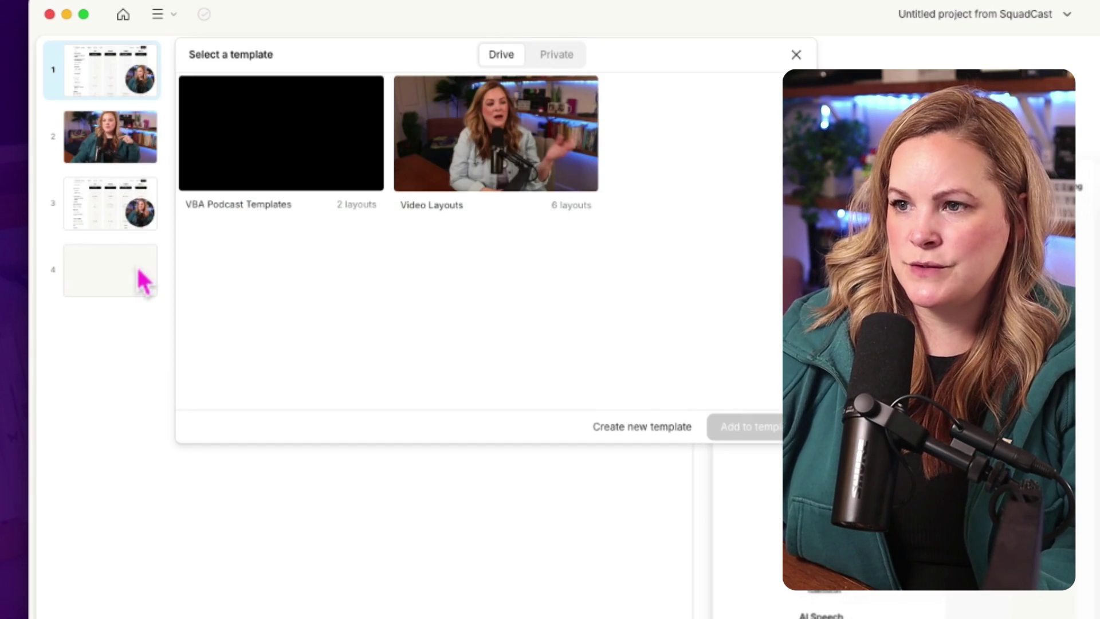
pyautogui.click(610, 428)
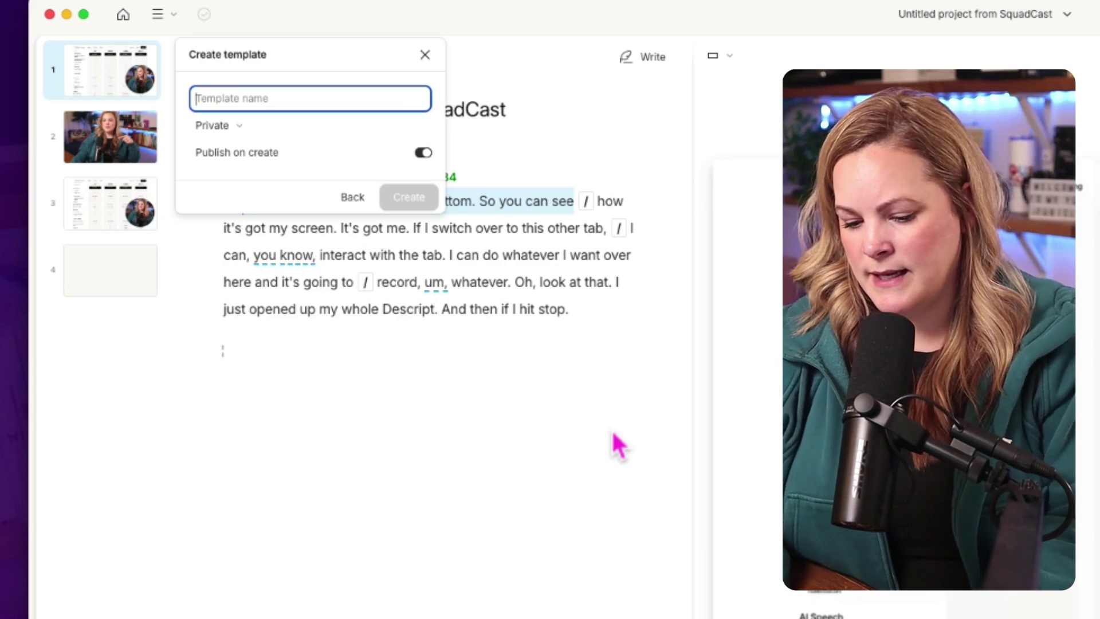
pyautogui.write('Face and Screen')
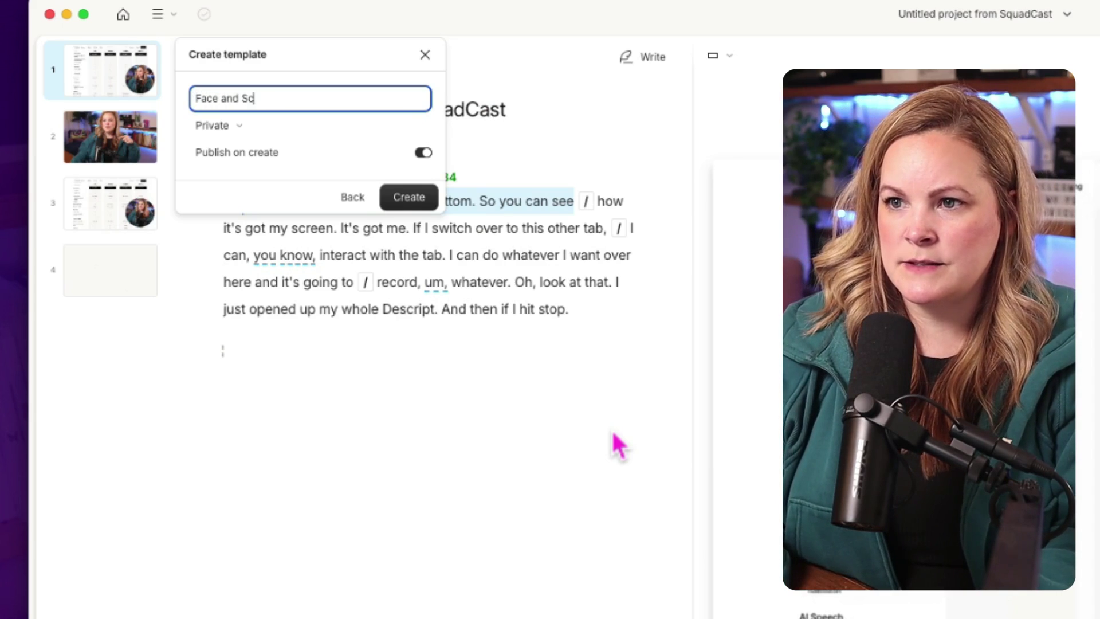
pyautogui.click(411, 197)
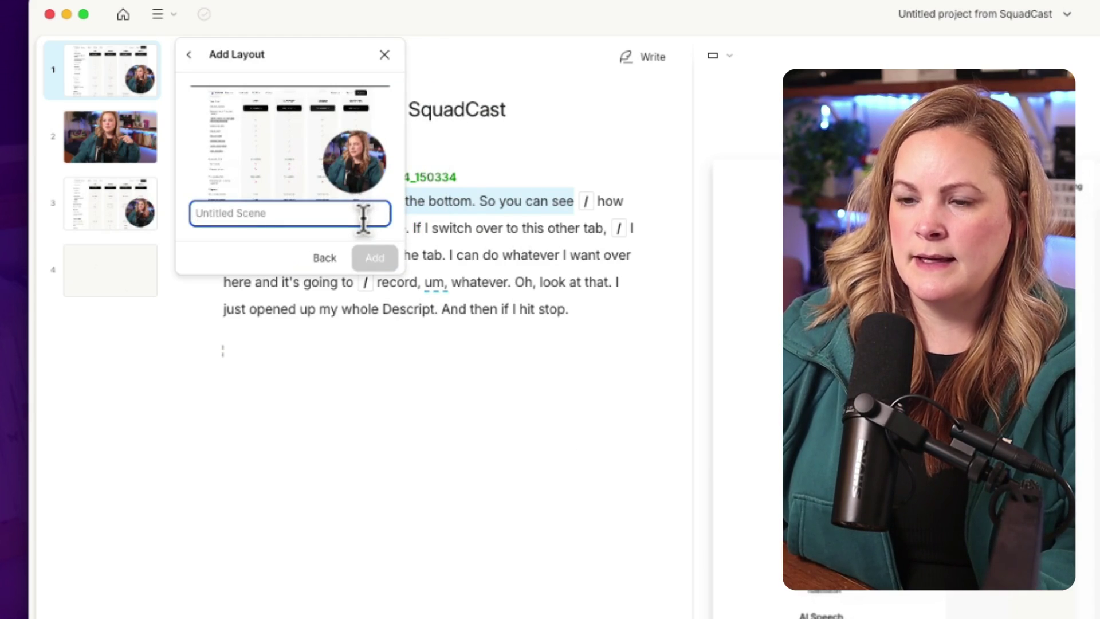
pyautogui.write('bottom r')
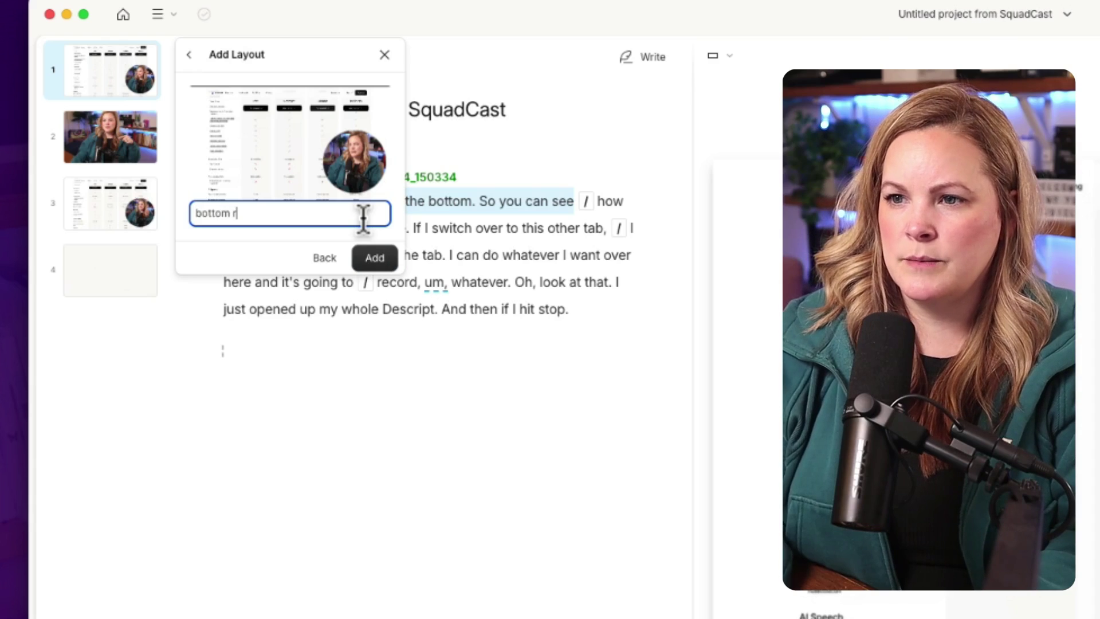
pyautogui.write('ight face')
pyautogui.click(375, 259)
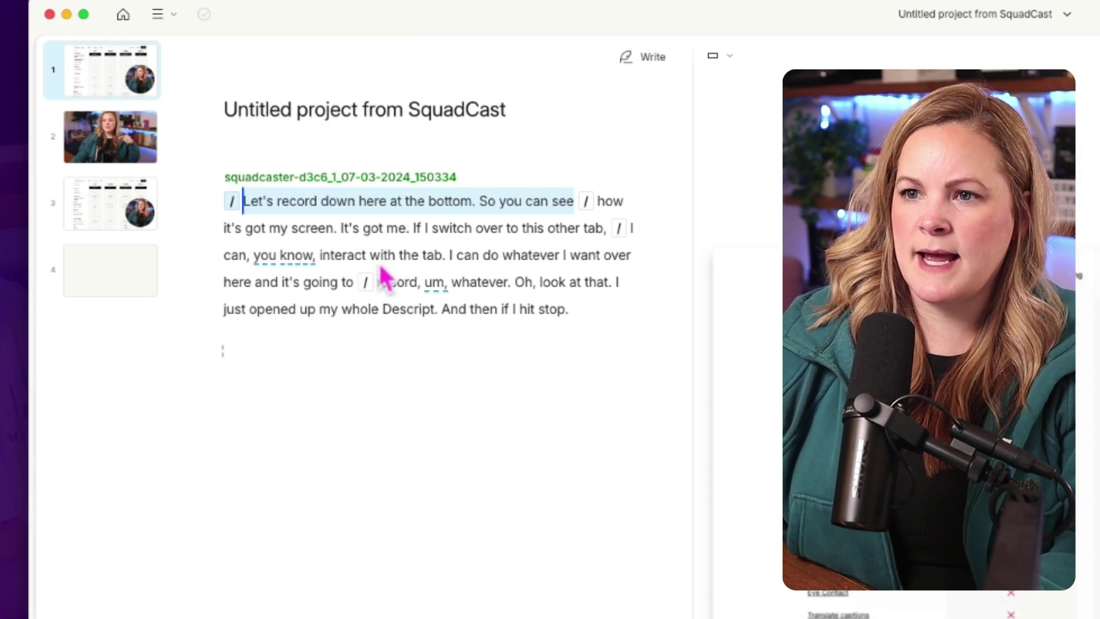
# - Add scene 2's layout to the Face and Screen template as 'just me'
pyautogui.click(115, 148)
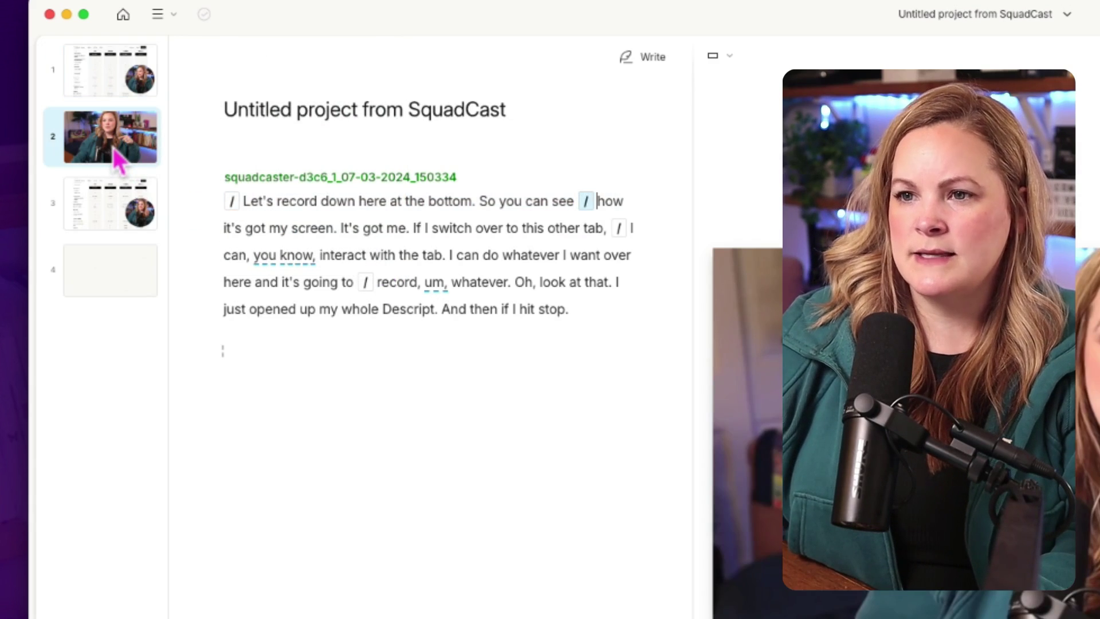
pyautogui.rightClick(114, 147)
pyautogui.click(153, 361)
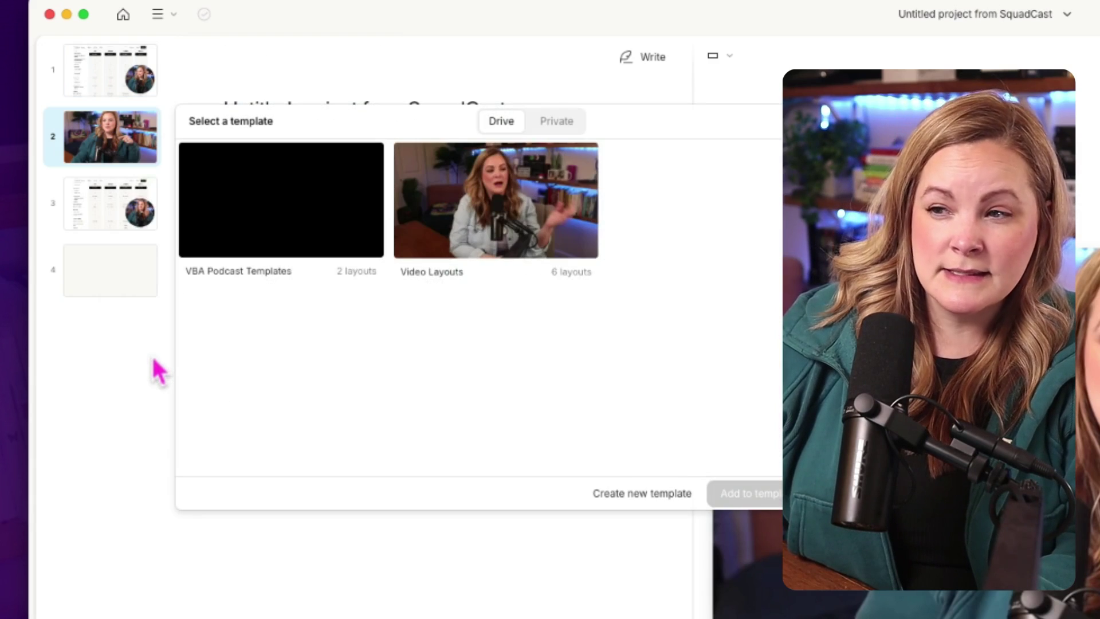
pyautogui.click(284, 171)
pyautogui.write('just me')
pyautogui.click(373, 326)
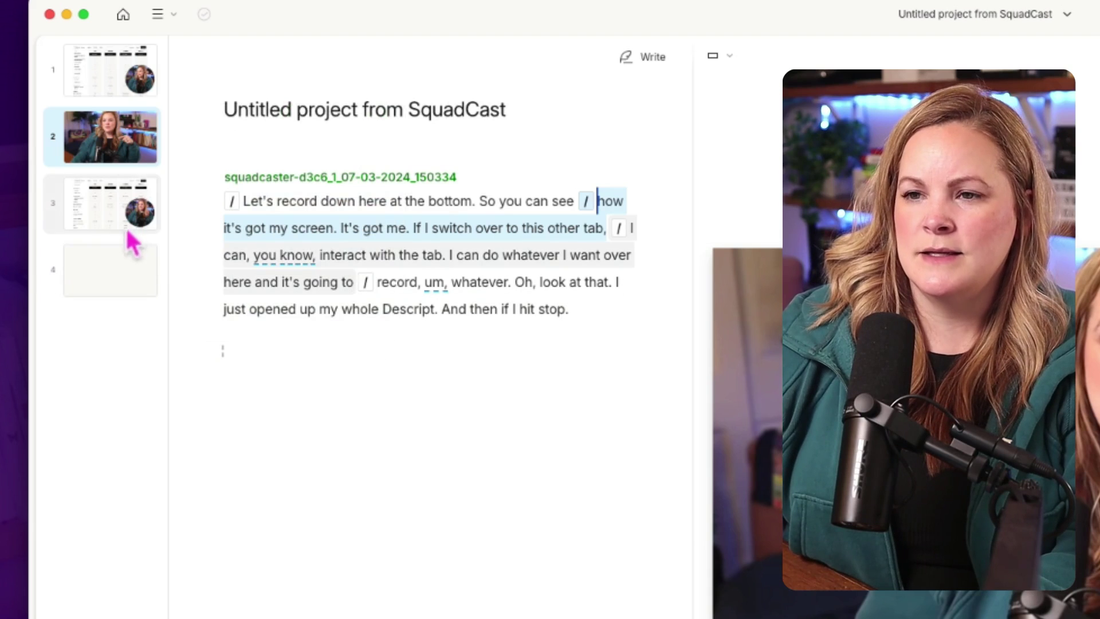
# - Save scene 4's layout to the template as 'full screen'
pyautogui.click(91, 225)
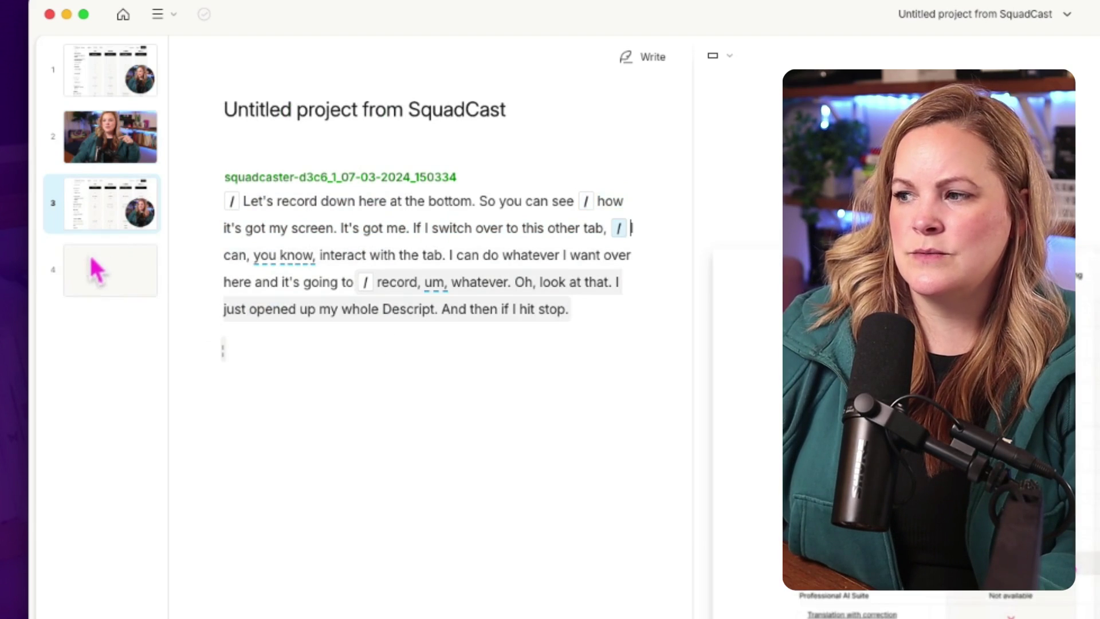
pyautogui.click(88, 275)
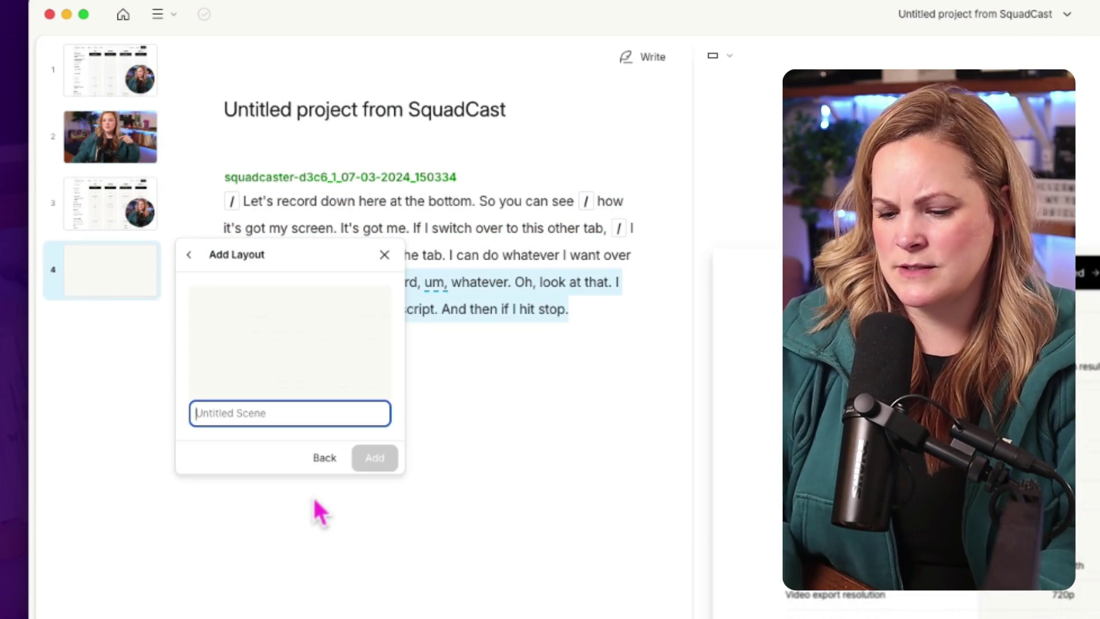
pyautogui.write('full screen')
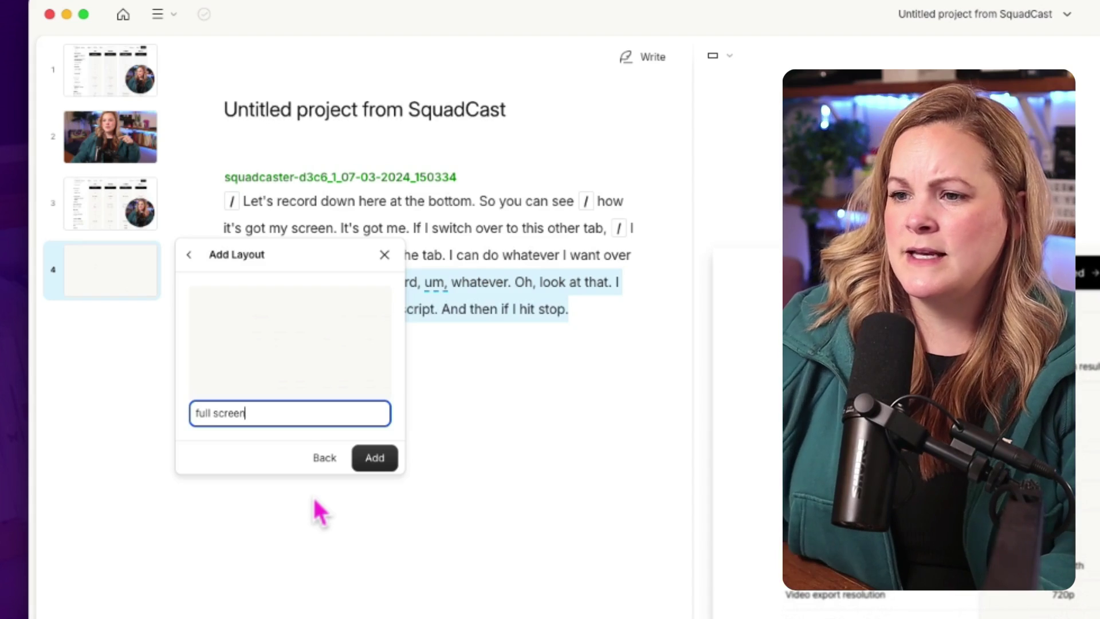
pyautogui.press('Return')
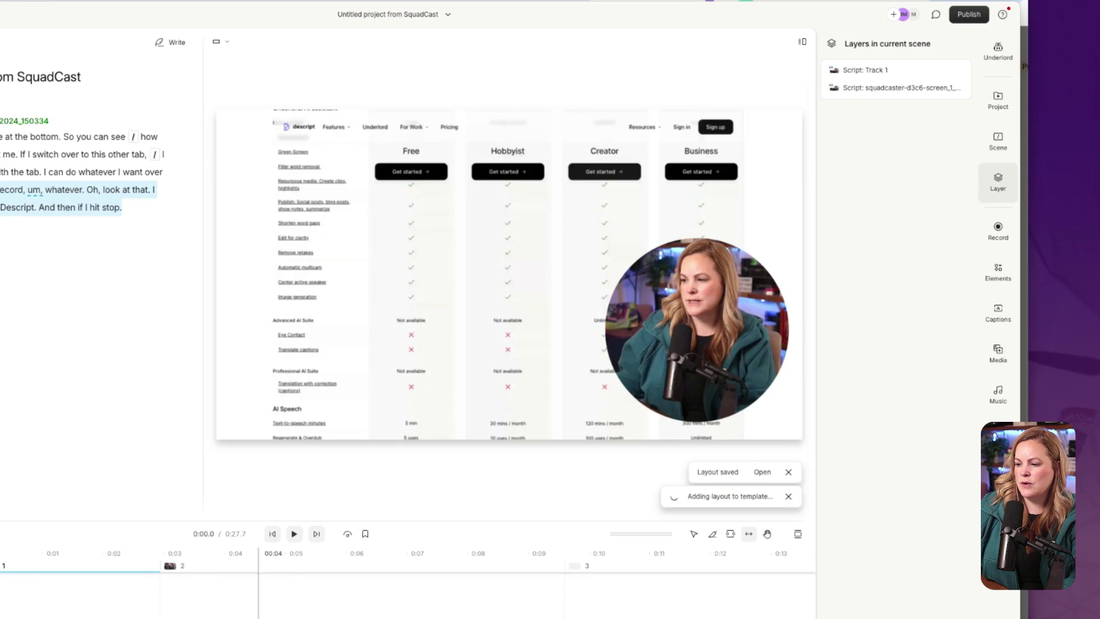
# - Apply the 'just me' layout from the private Face And Screen template to scene 1
pyautogui.click(73, 616)
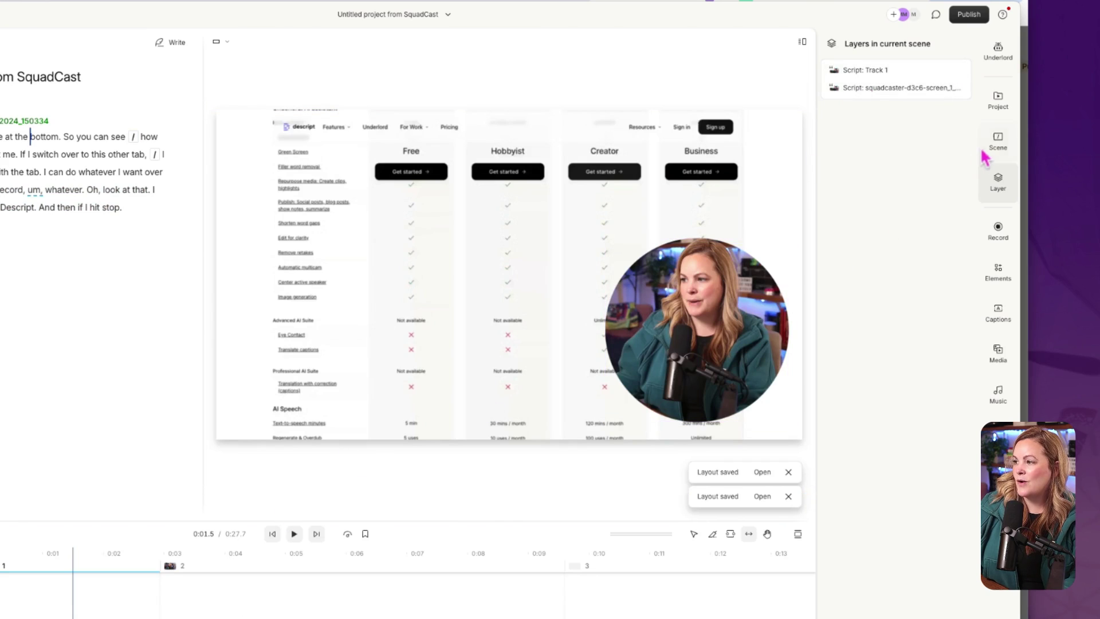
pyautogui.click(998, 141)
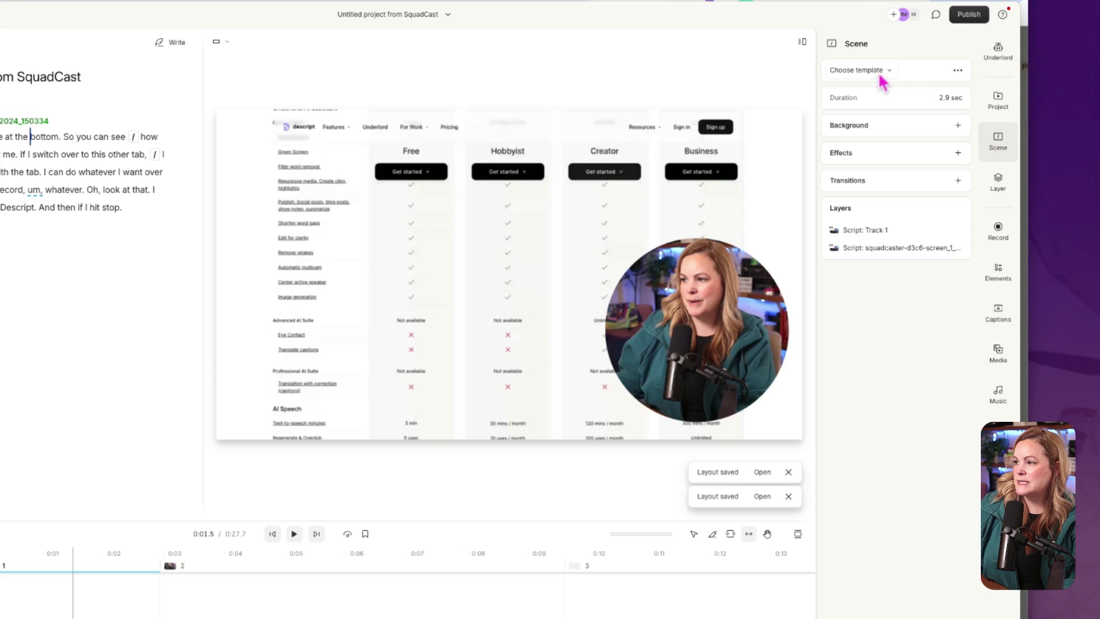
pyautogui.click(878, 80)
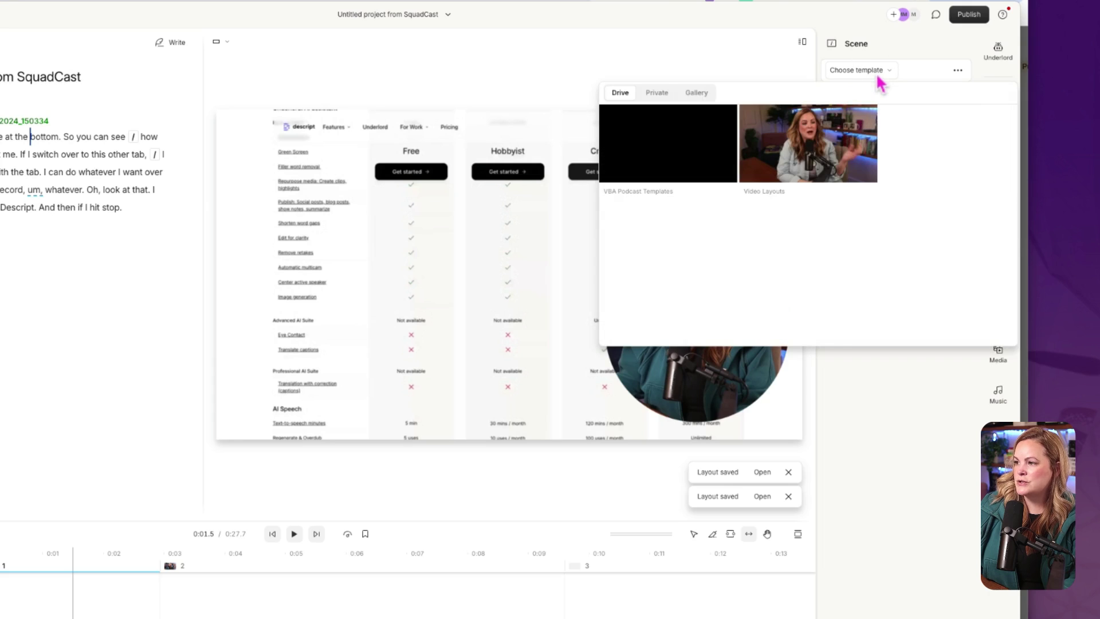
pyautogui.click(657, 92)
pyautogui.click(774, 147)
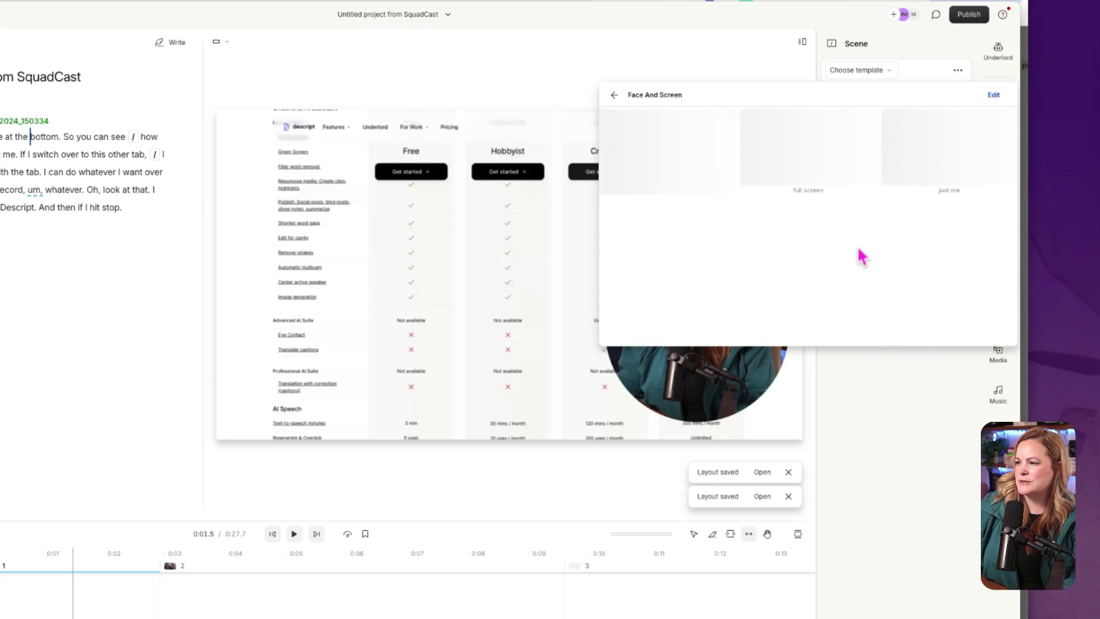
pyautogui.click(930, 173)
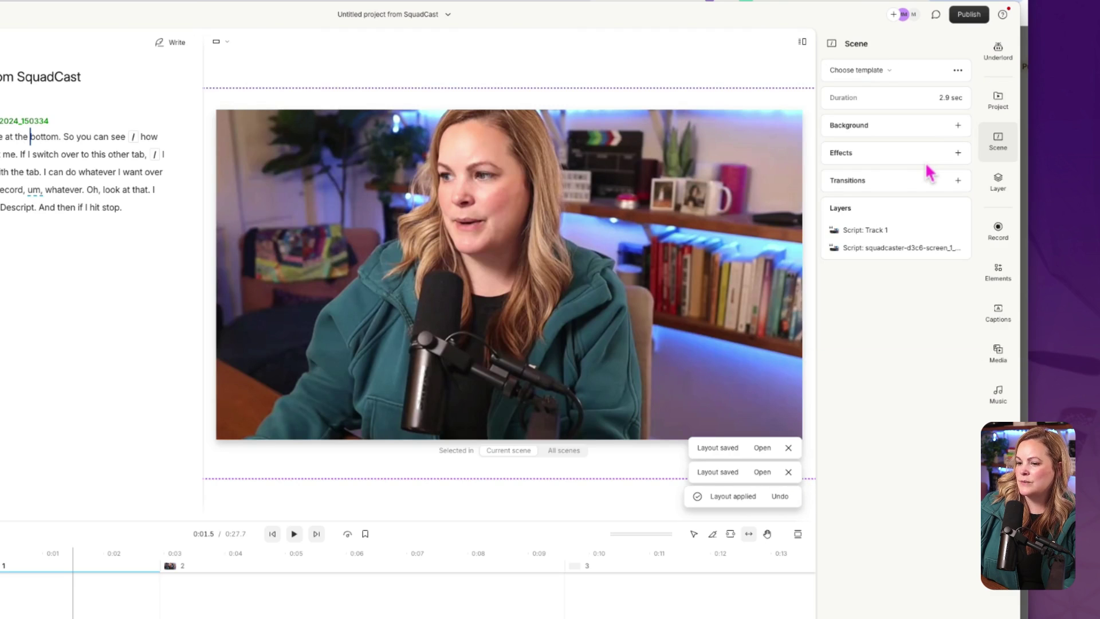